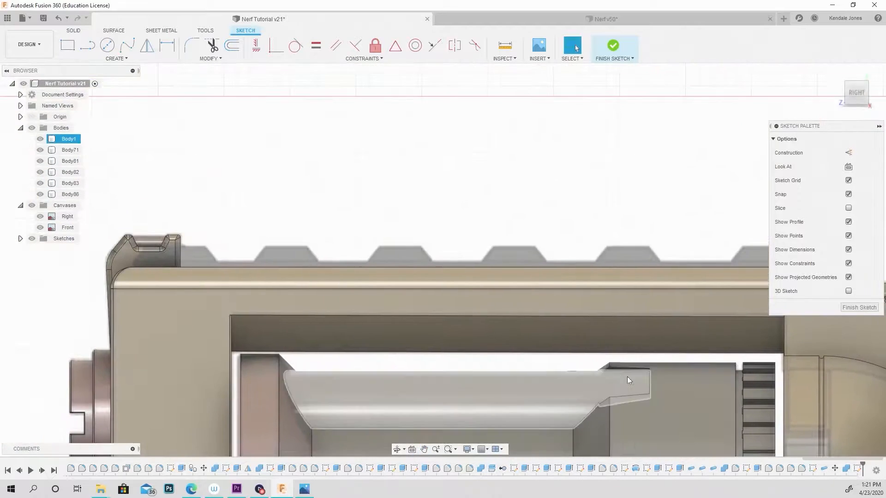
Sketch a thin rectangle about 5.5 mm long over the canvas rail's base strip, along the top of the barrel frame
left_click(67, 46)
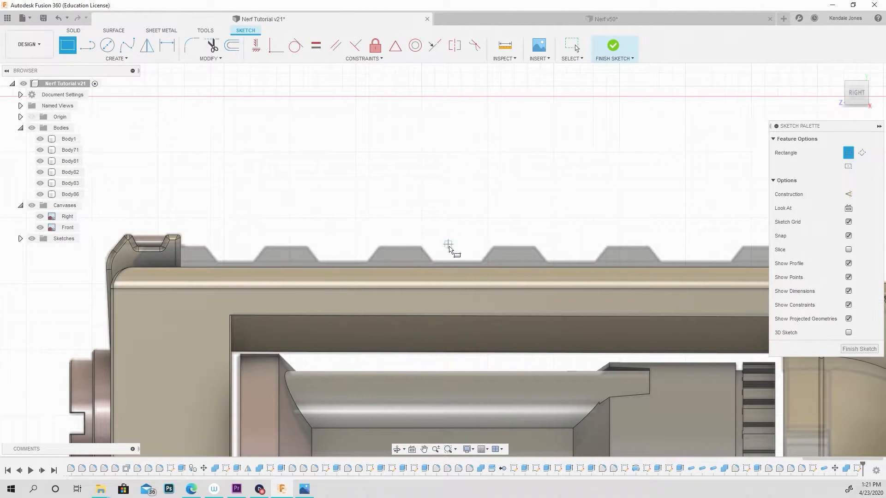
scroll(134, 270, "up", 5)
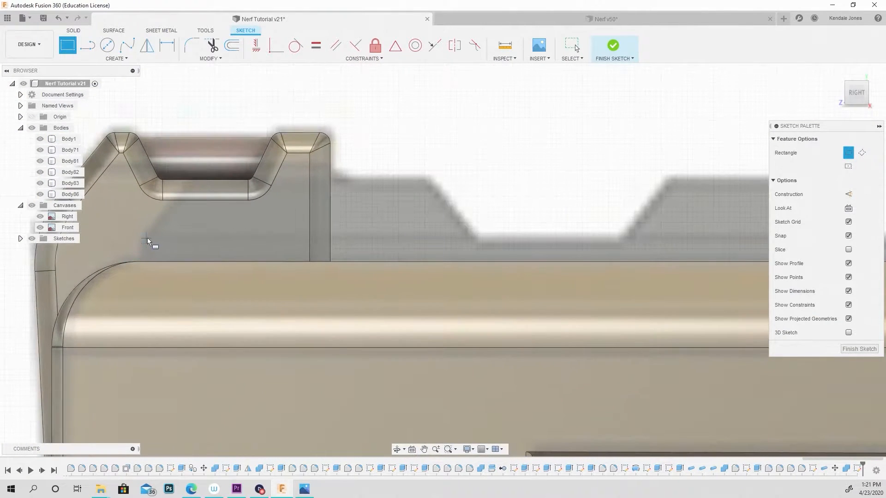
left_click(144, 237)
scroll(350, 276, "down", 5)
middle_click_drag(367, 278, 540, 277)
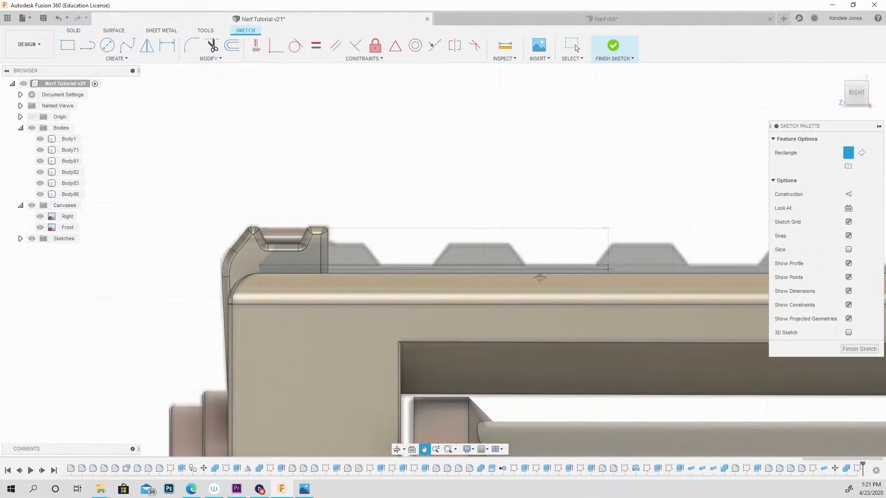
middle_click_drag(613, 283, 249, 275)
scroll(514, 273, "up", 3)
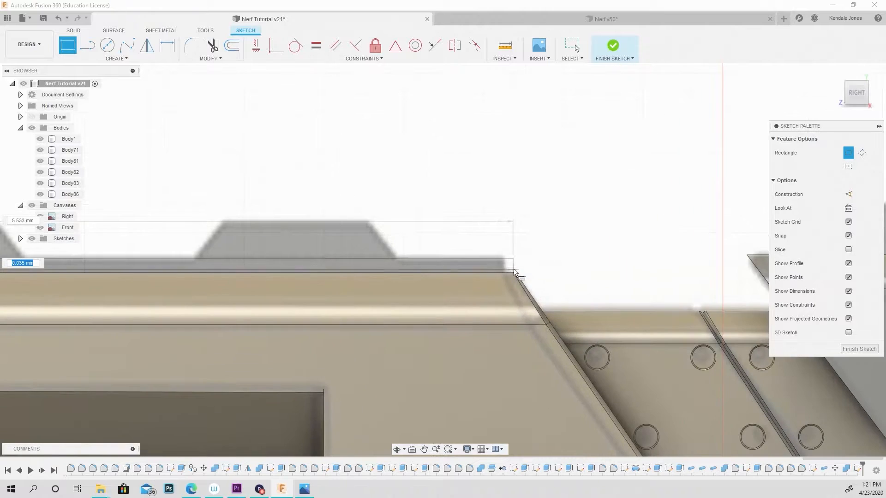
scroll(514, 272, "up", 3)
left_click(495, 272)
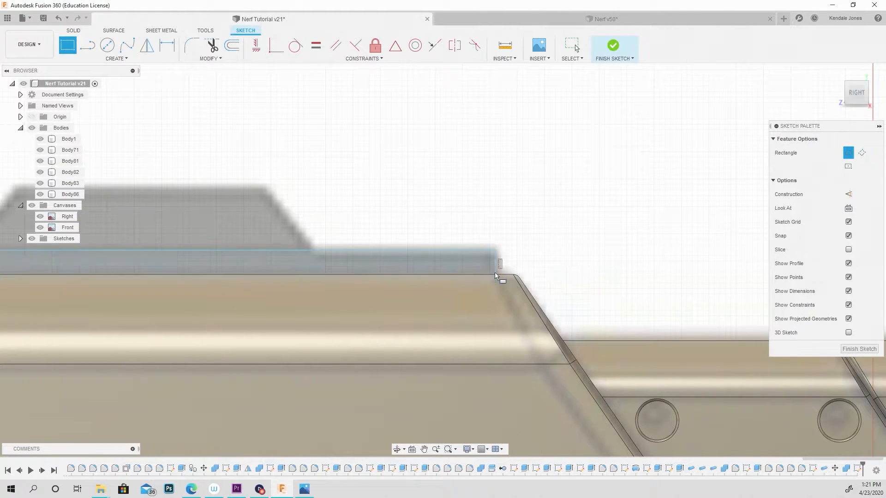
right_click(423, 200)
left_click(456, 201)
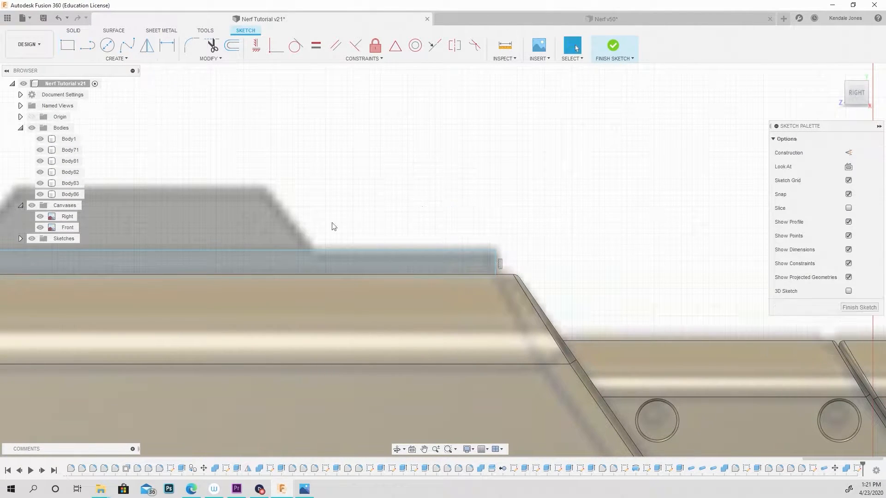
Extrude the thin strip profile sideways by 0.304 mm, matching the rail width on the front canvas
scroll(274, 238, "down", 3)
left_click(254, 245)
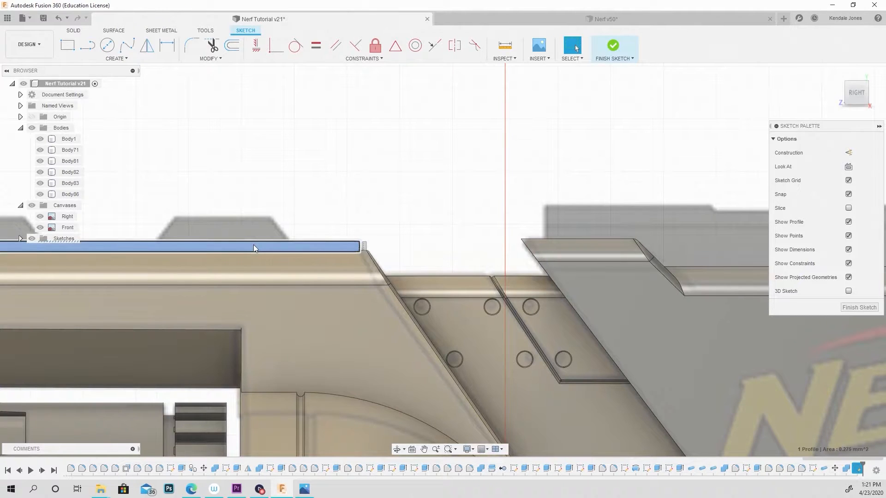
right_click(254, 244)
left_click(283, 231)
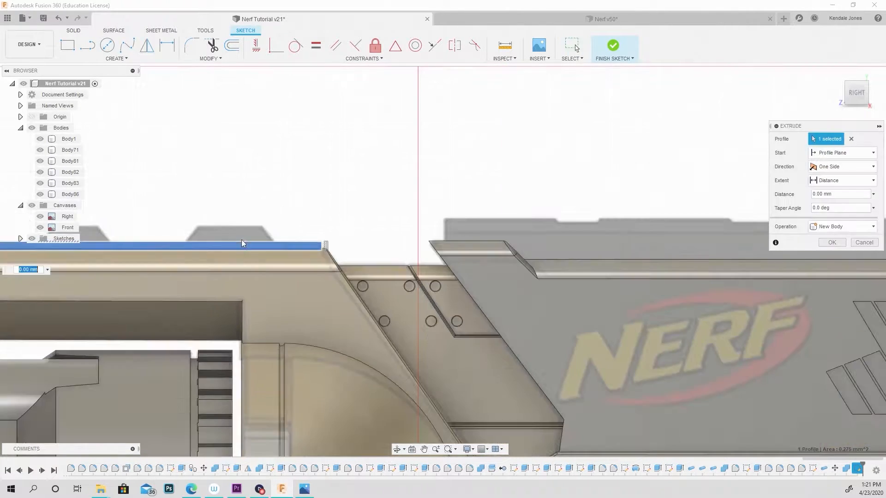
scroll(242, 240, "down", 5)
left_click(845, 95)
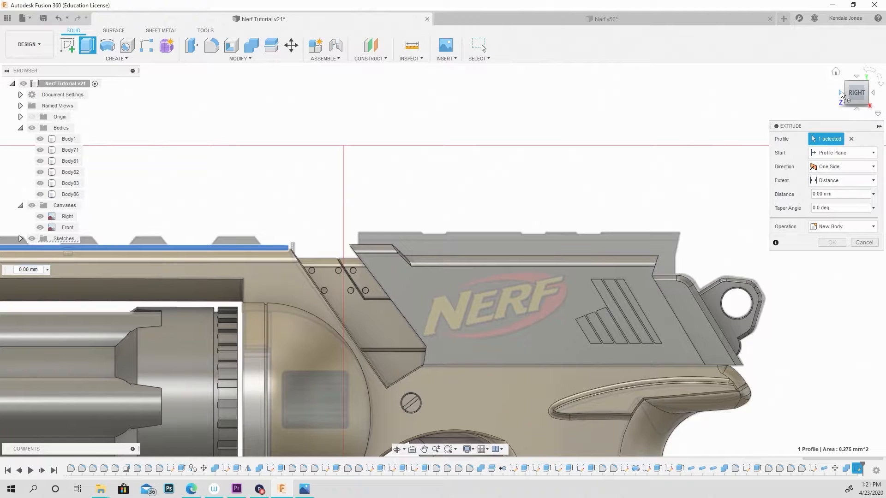
scroll(451, 245, "up", 6)
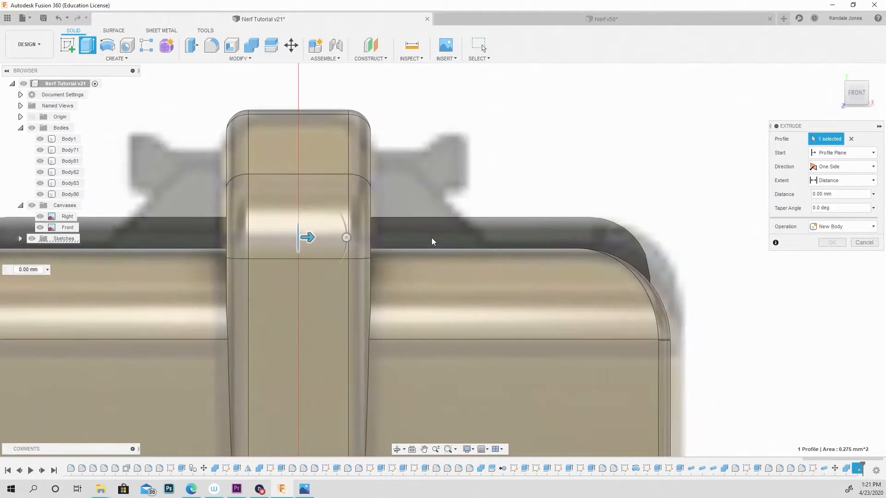
left_click_drag(249, 237, 512, 265)
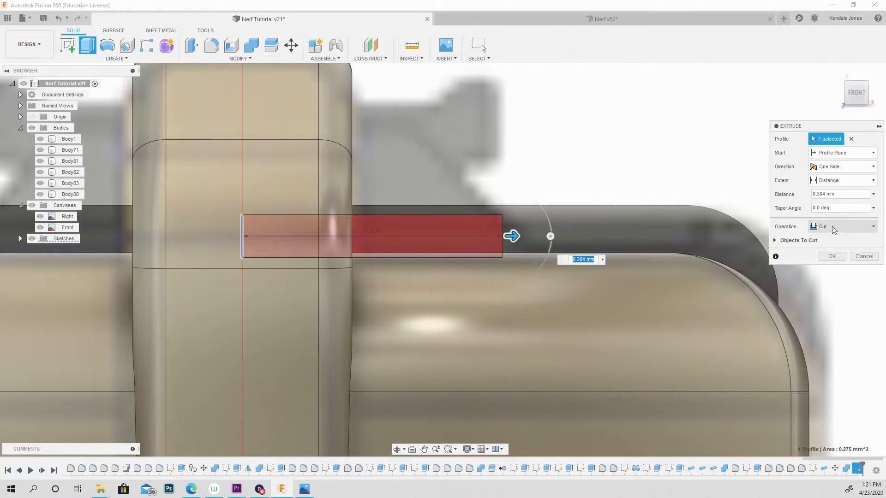
Make the strip extrusion a new body with symmetric direction and complete it
left_click(843, 227)
left_click(839, 273)
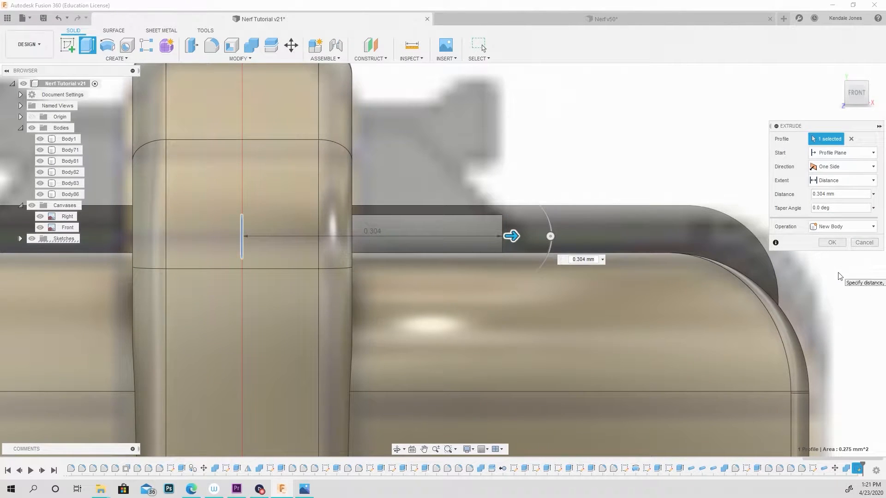
left_click(838, 167)
left_click(832, 201)
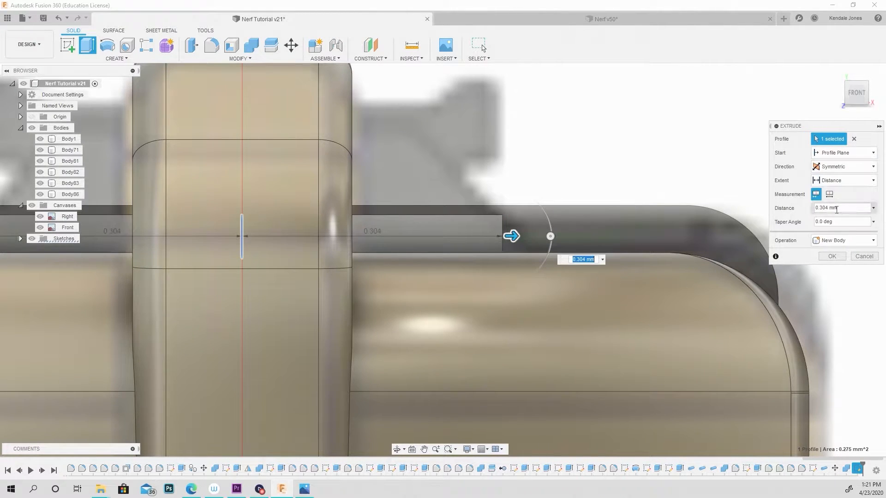
left_click(832, 257)
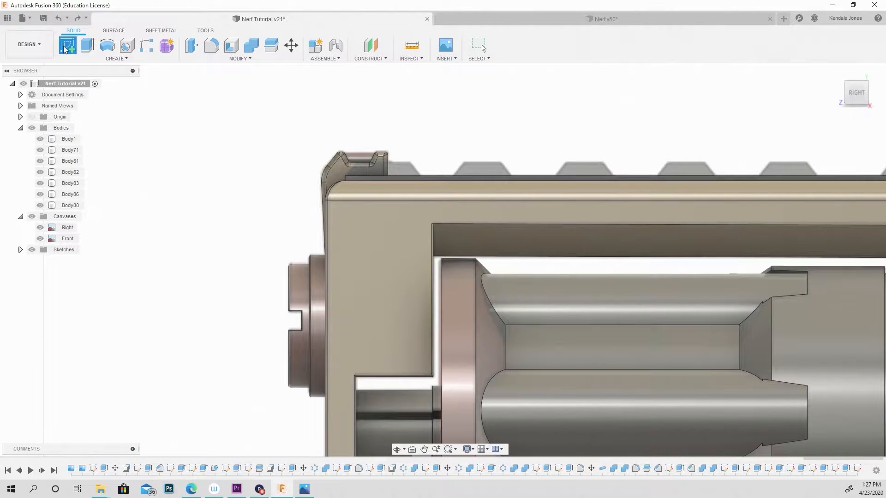
Start a side-view sketch at the rail strip and trace the first full trapezoidal tooth from the canvas with lines, open along the strip
left_click(64, 48)
scroll(466, 212, "up", 3)
left_click(430, 173)
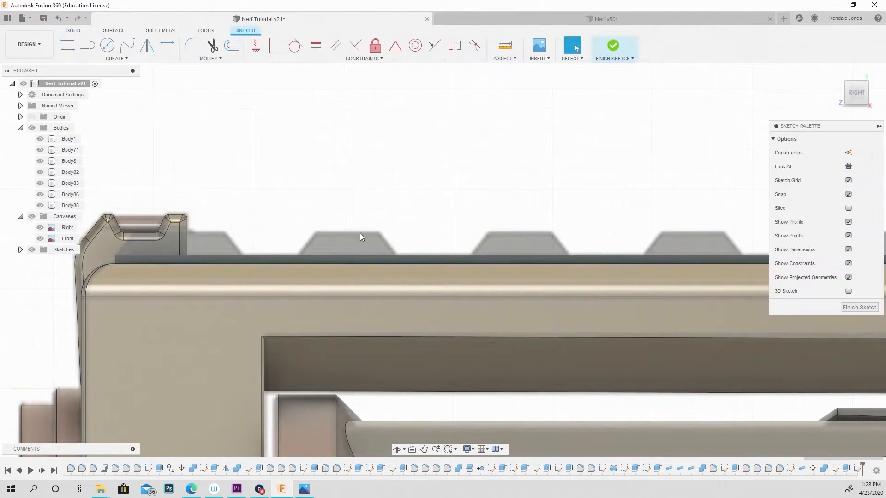
left_click(85, 47)
scroll(323, 240, "up", 5)
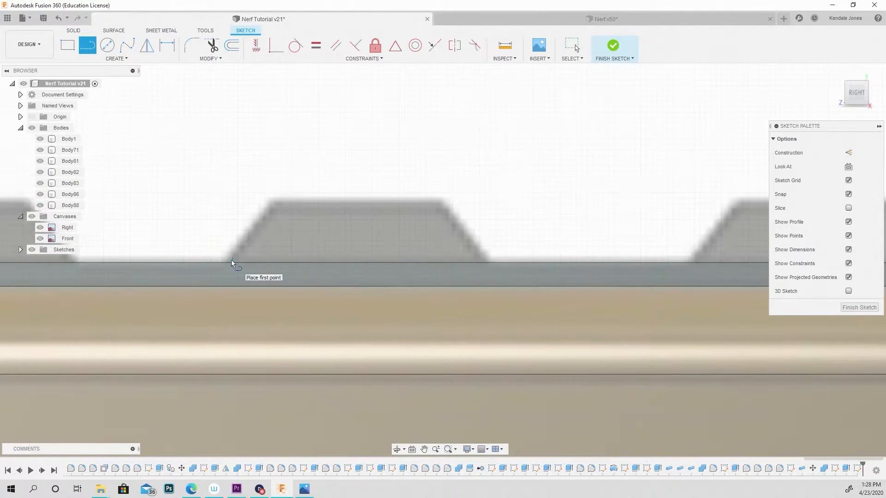
left_click(228, 262)
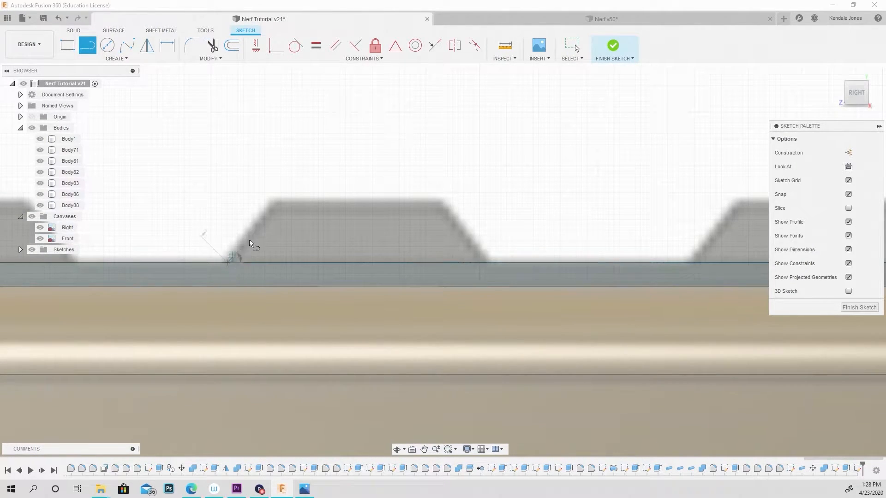
left_click(275, 204)
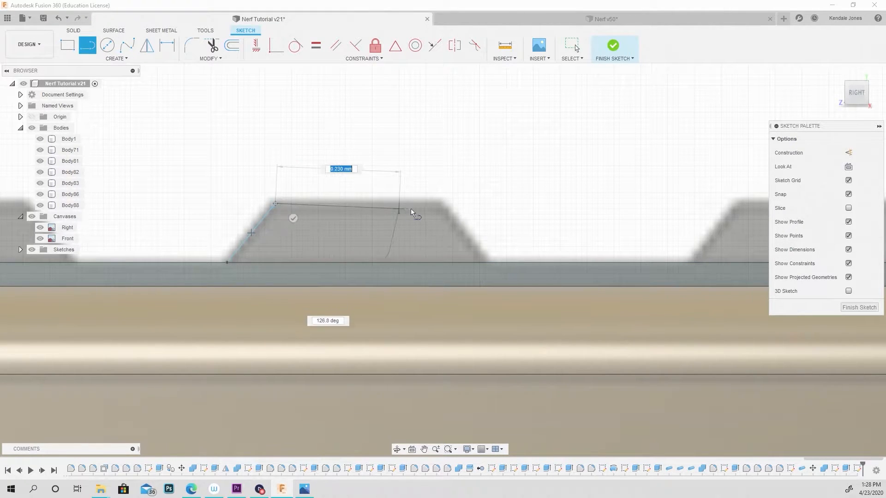
left_click(437, 204)
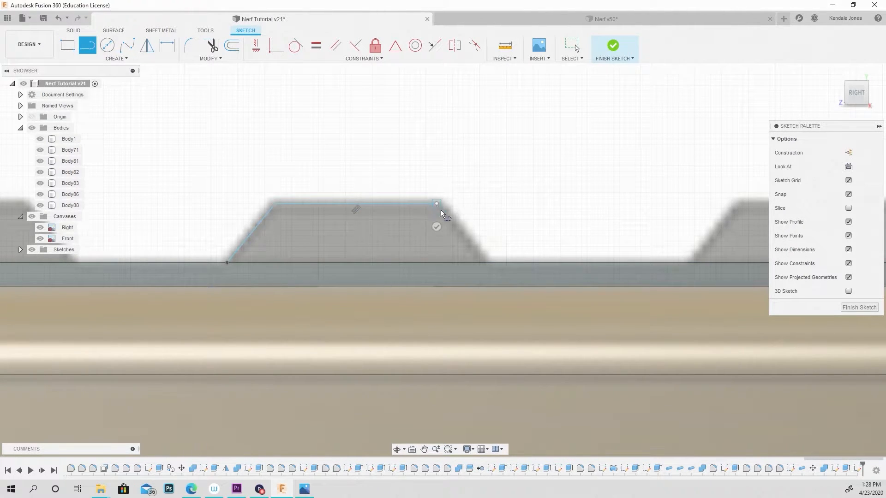
double_click(488, 263)
left_click(436, 154)
right_click(467, 162)
left_click(475, 156)
scroll(390, 180, "down", 5)
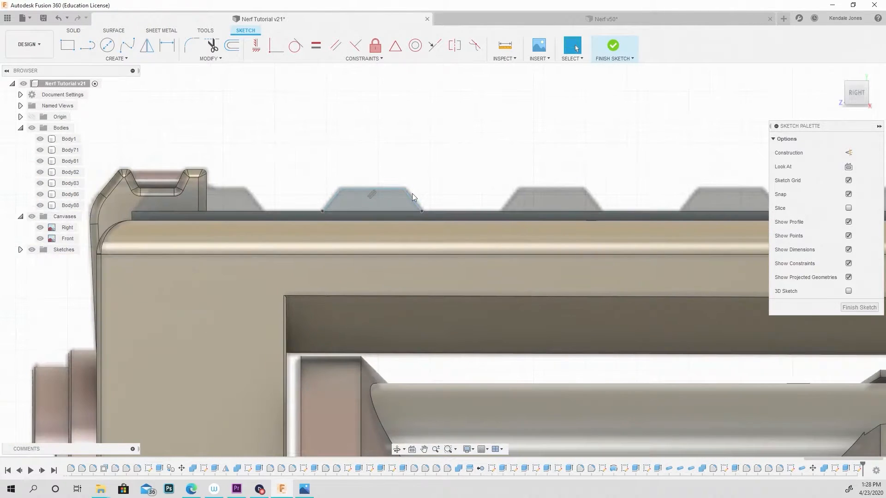
Create a rectangular pattern of the tooth outline along the rail with quantity 4 and a total extent of 2.601 mm
left_click(113, 58)
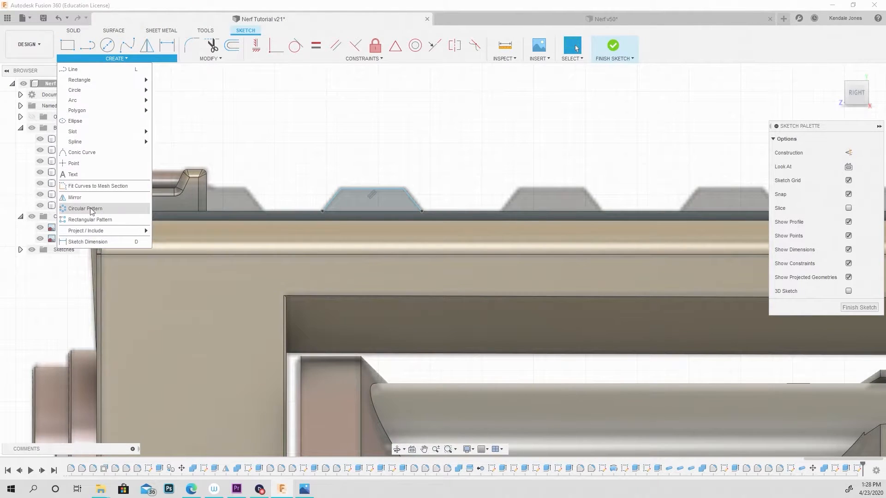
left_click(91, 220)
double_click(332, 205)
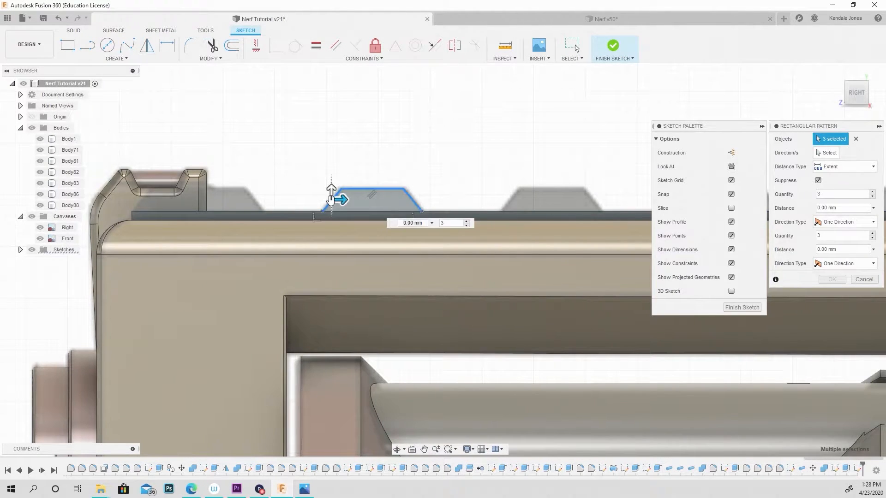
middle_click_drag(370, 174, 243, 168)
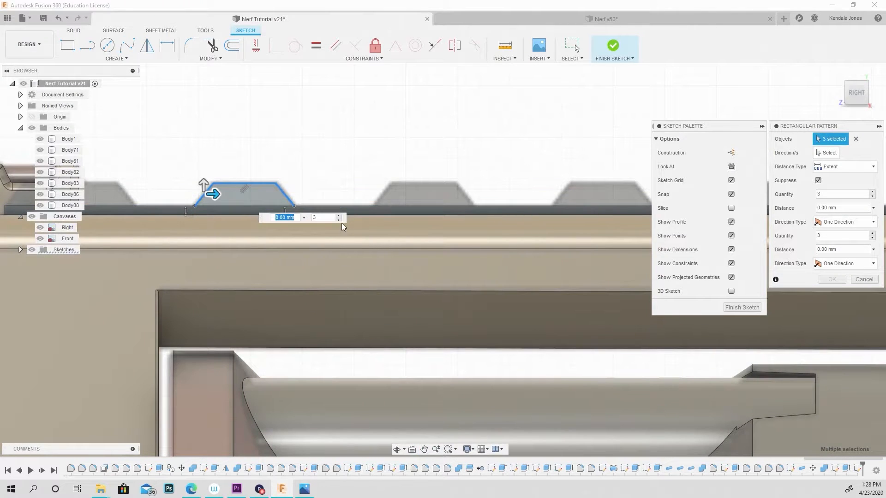
left_click(339, 216)
scroll(399, 161, "down", 3)
middle_click_drag(445, 165, 281, 164)
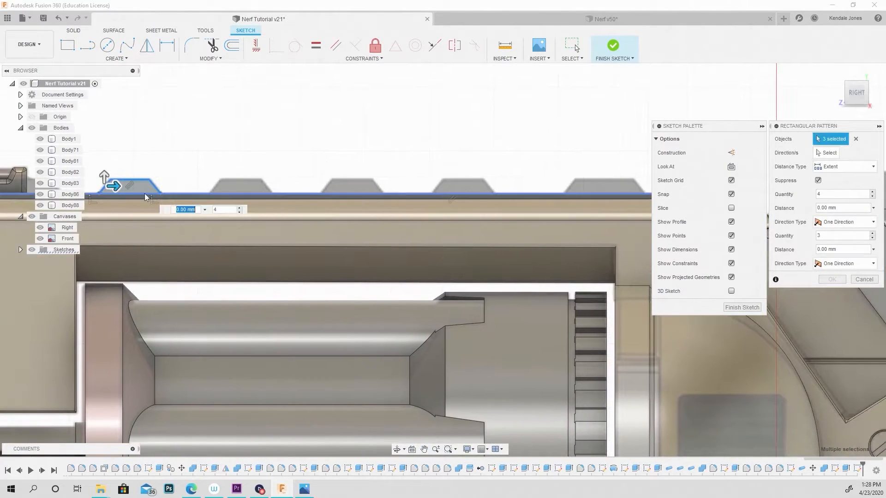
left_click_drag(113, 186, 449, 199)
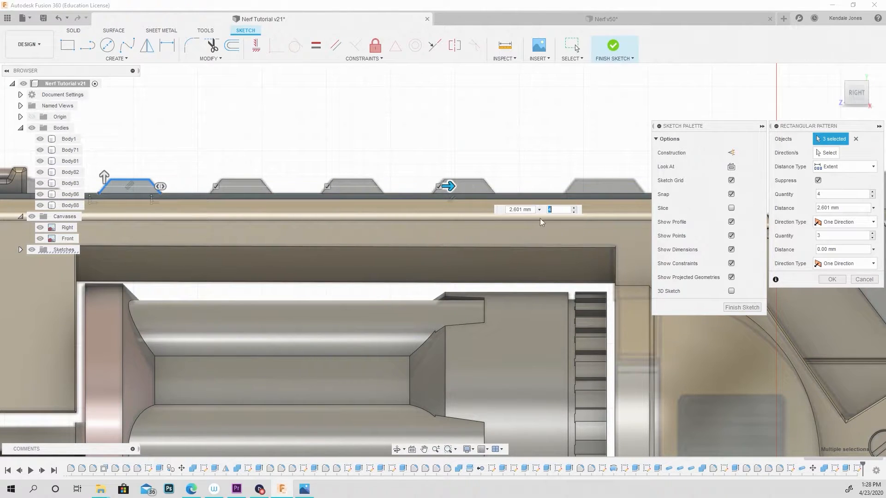
left_click(837, 280)
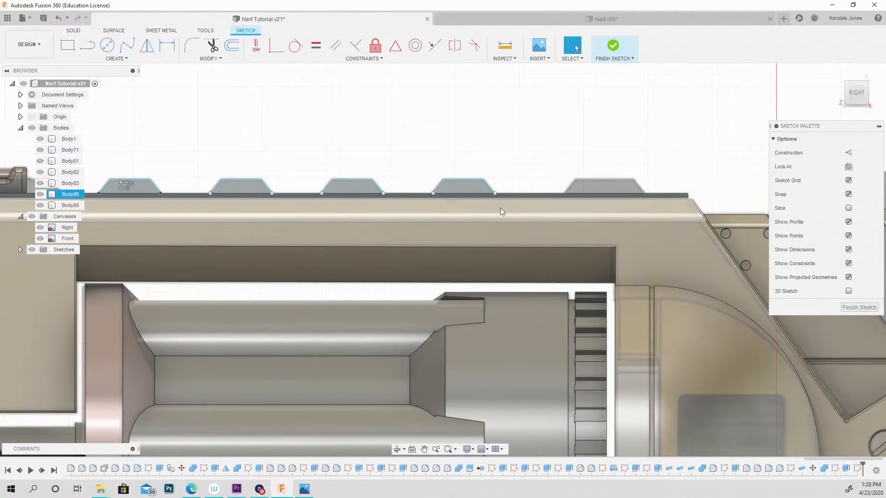
Copy the last patterned tooth 1.155 mm toward the rear and stretch its front slanted edge to match the wider canvas tooth
double_click(459, 181)
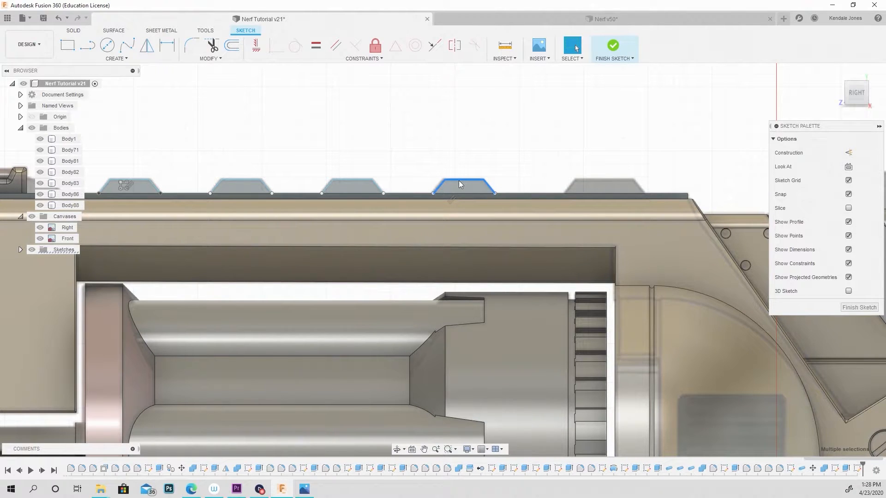
key("m")
middle_click_drag(508, 185, 329, 204)
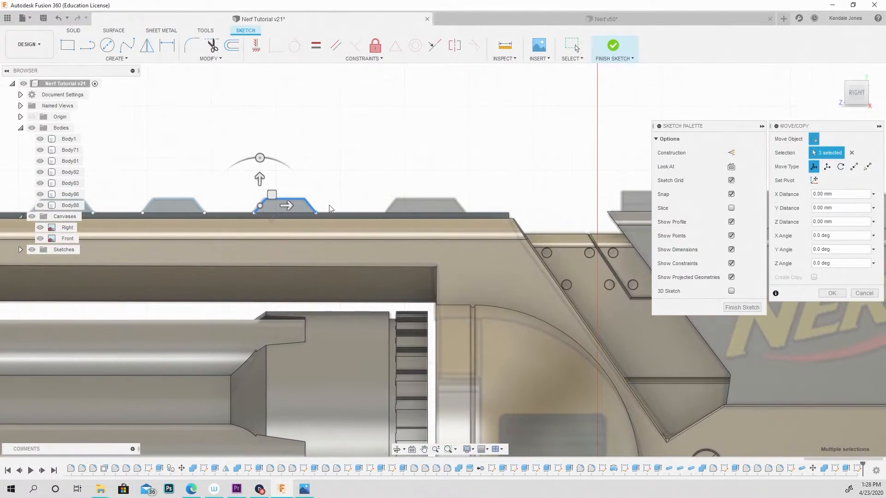
left_click_drag(290, 206, 438, 218)
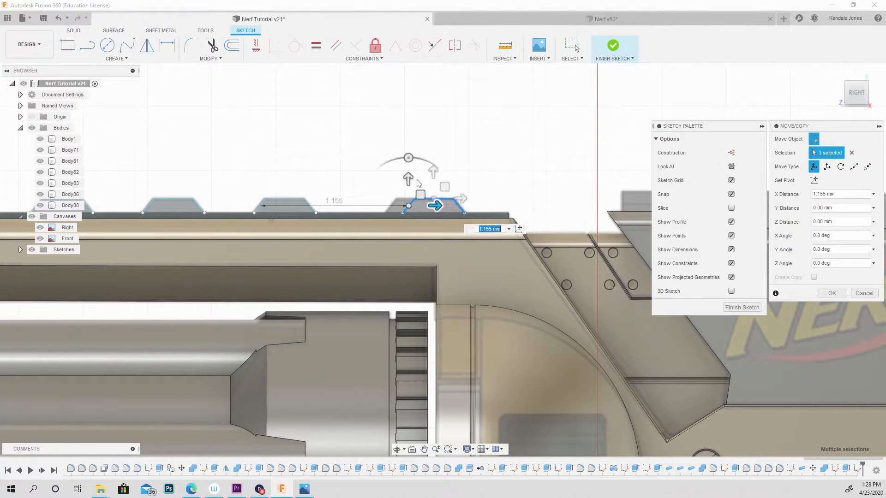
right_click(404, 124)
left_click(436, 122)
scroll(415, 217, "up", 4)
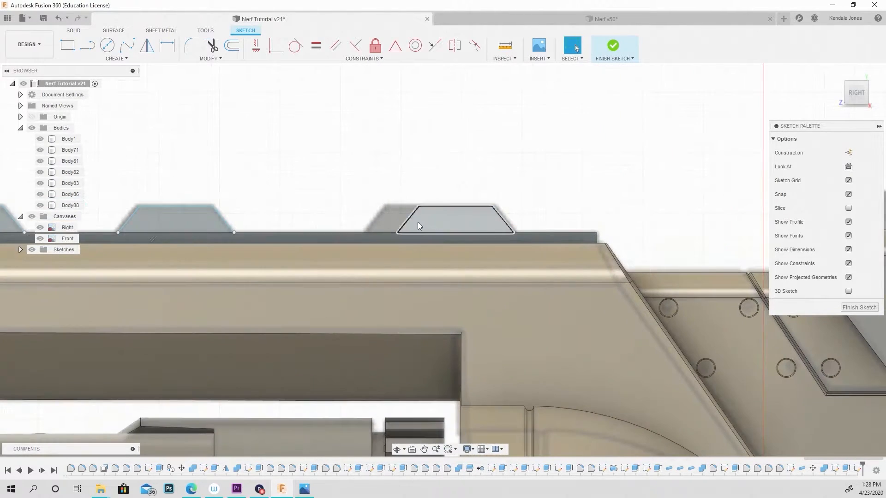
left_click_drag(412, 217, 379, 218)
Copy the first tooth outline by -0.774 mm toward the front sight and stretch its front slanted edge to the strip's front end
scroll(234, 172, "down", 4)
middle_click_drag(235, 177, 684, 186)
middle_click_drag(312, 186, 401, 188)
double_click(317, 210)
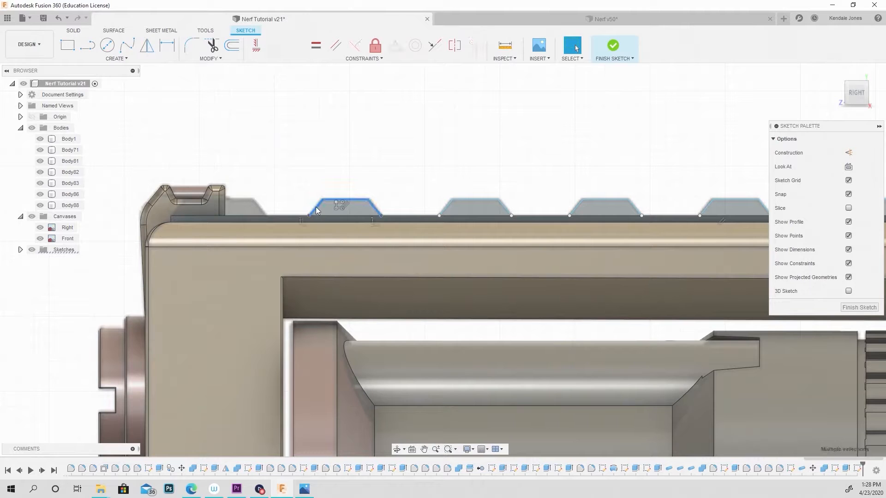
key("m")
left_click_drag(339, 207, 229, 212)
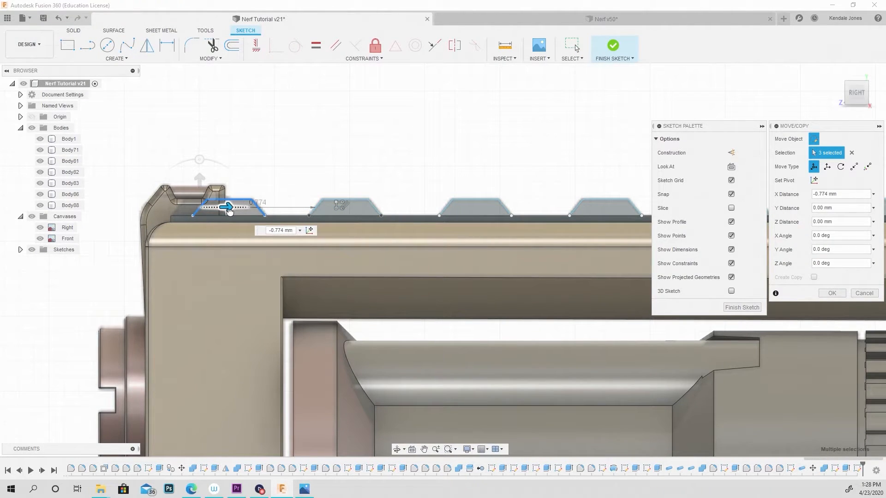
scroll(179, 198, "up", 5)
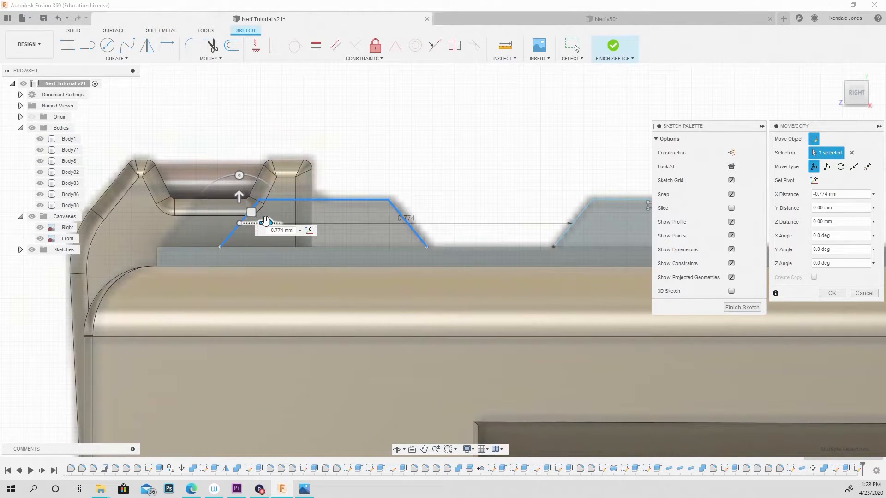
right_click(316, 161)
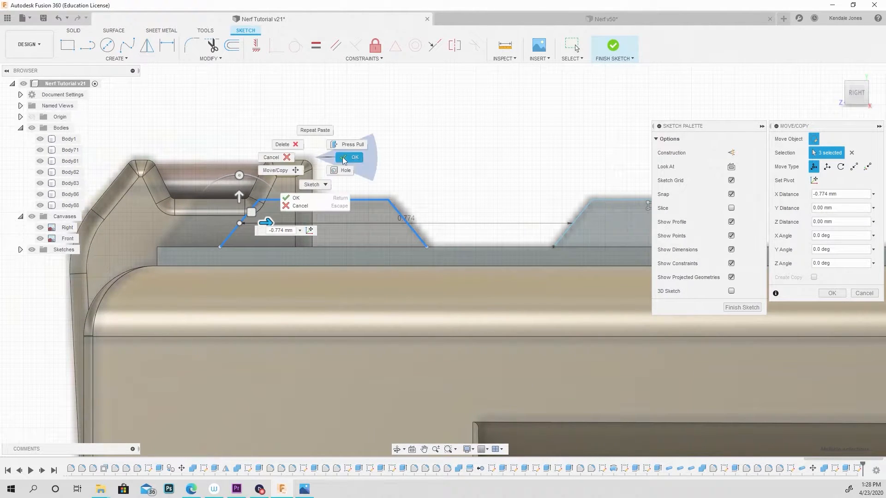
left_click(351, 159)
left_click_drag(247, 214, 180, 220)
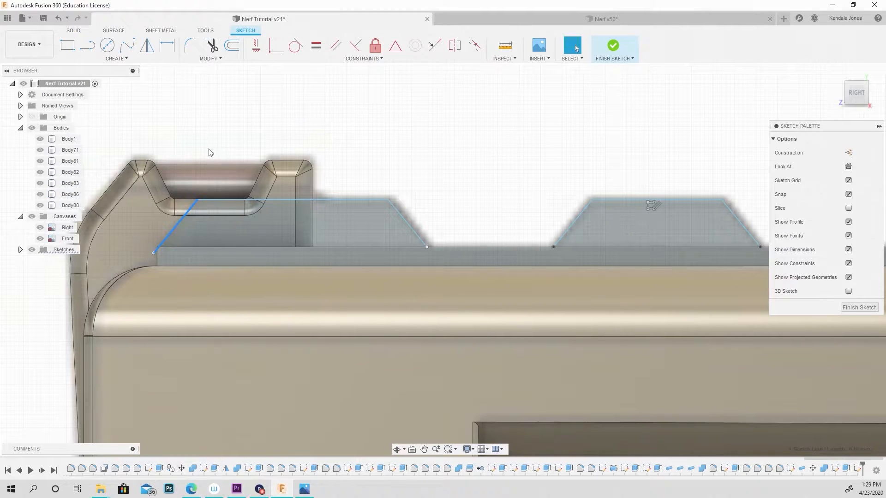
Lower the top edge of the front tooth outline behind the front sight so it is shorter than the other teeth
left_click_drag(273, 199, 273, 216)
right_click_drag(348, 123, 348, 124)
left_click(353, 128)
Extrude all six tooth profiles by -0.323 mm toward the blaster's centre line as new bodies
scroll(383, 155, "down", 5)
left_click(390, 181)
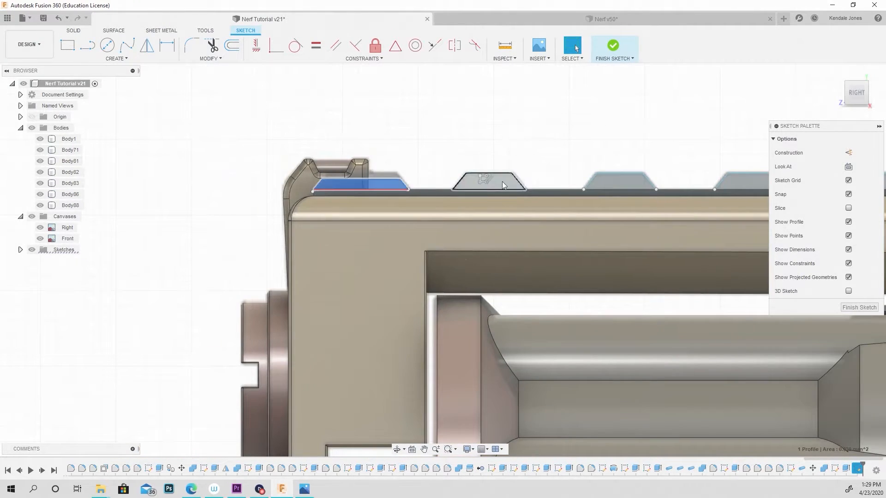
left_click(502, 182, "ctrl")
middle_click_drag(614, 181, 417, 195)
left_click(418, 194, "ctrl")
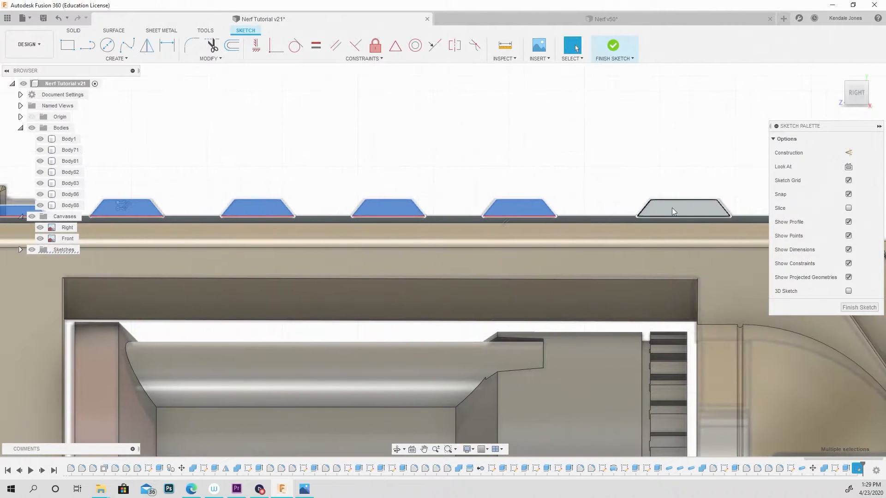
left_click(669, 204, "ctrl")
key("e")
left_click(853, 96)
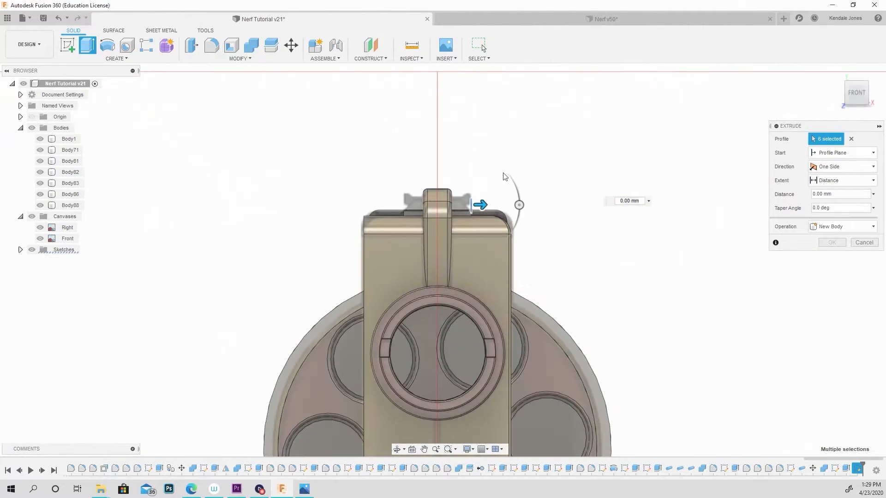
left_click_drag(469, 201, 412, 204)
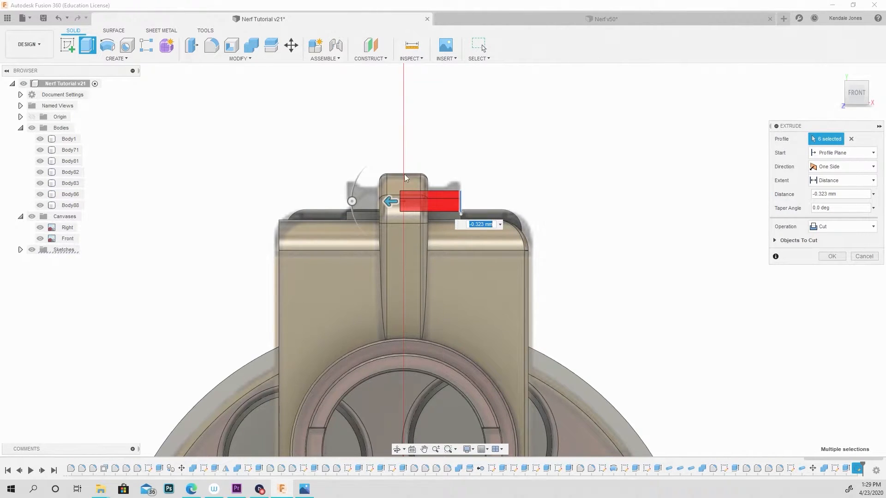
left_click(844, 226)
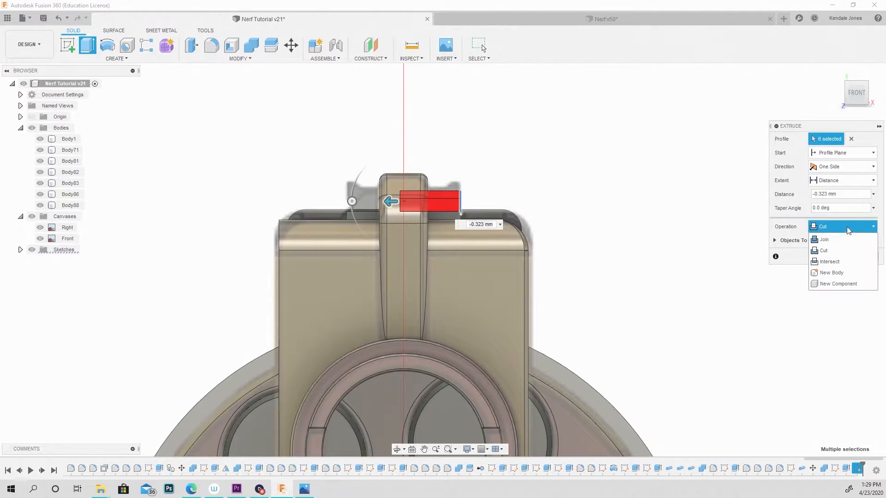
left_click(830, 273)
left_click(834, 244)
Chamfer the outer top edges of the five taller teeth with an equal distance of 0.103 mm, following the front canvas
middle_click_drag(546, 171, 457, 179, "shift")
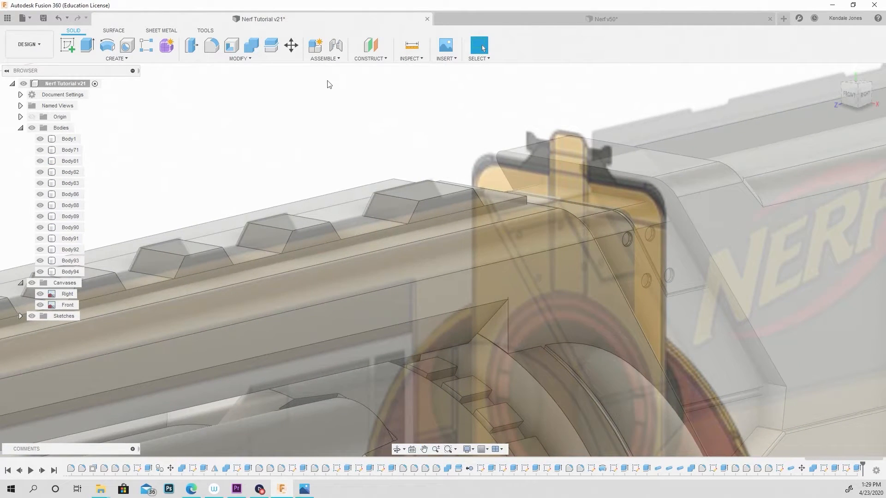
left_click(244, 58)
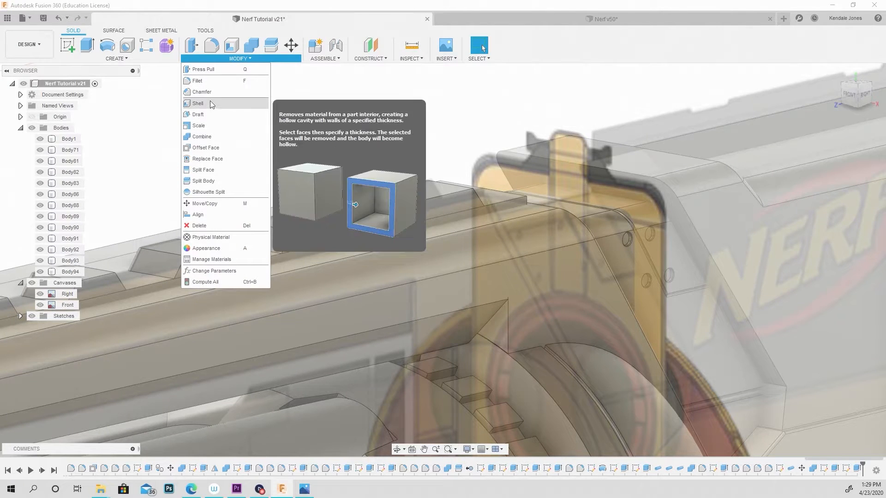
left_click(210, 94)
left_click(432, 193)
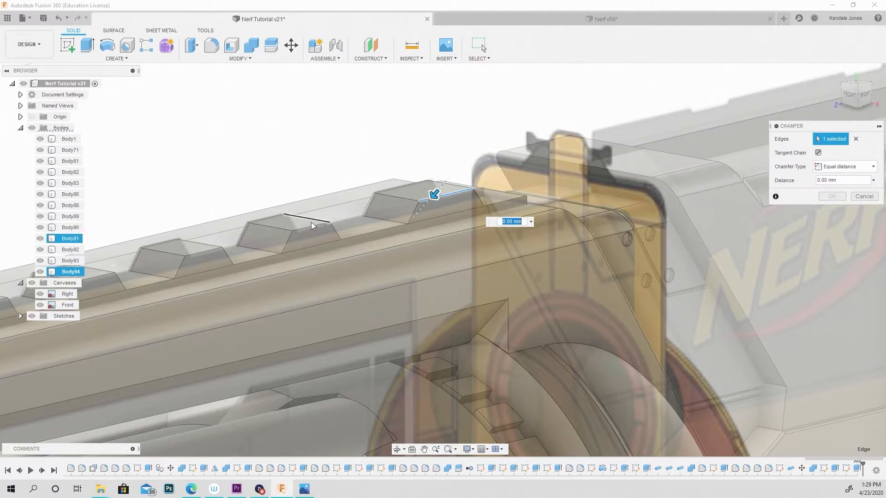
left_click(306, 228)
left_click(202, 252)
middle_click_drag(182, 248, 420, 150)
left_click(322, 184)
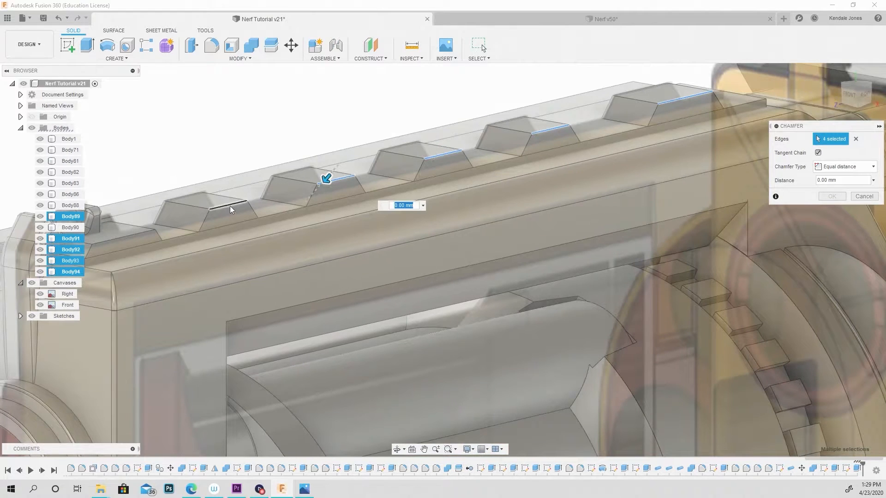
left_click(229, 205)
middle_click_drag(207, 206, 415, 144)
left_click(852, 95)
left_click_drag(346, 185, 330, 197)
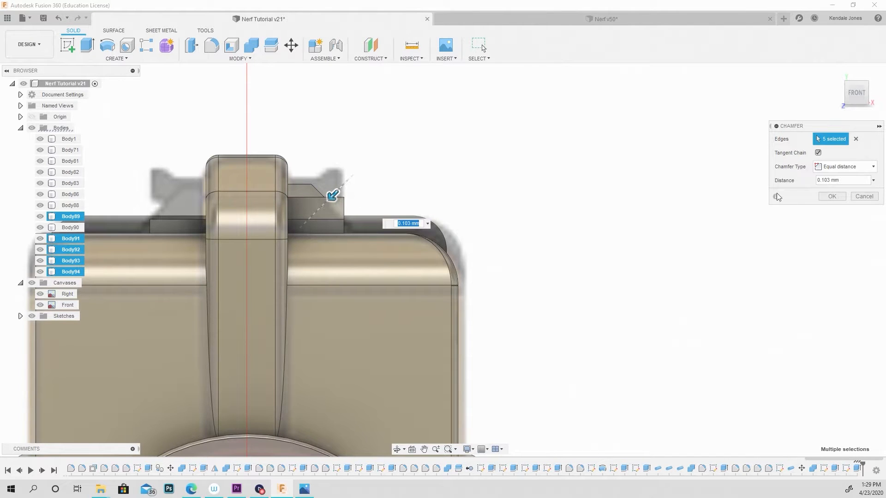
left_click(825, 197)
Chamfer the outer top edge of the low front tooth by 0.061 mm so its slope lines up with the other teeth
scroll(470, 146, "down", 2)
middle_click_drag(458, 139, 759, 112, "shift")
middle_click_drag(418, 161, 677, 123)
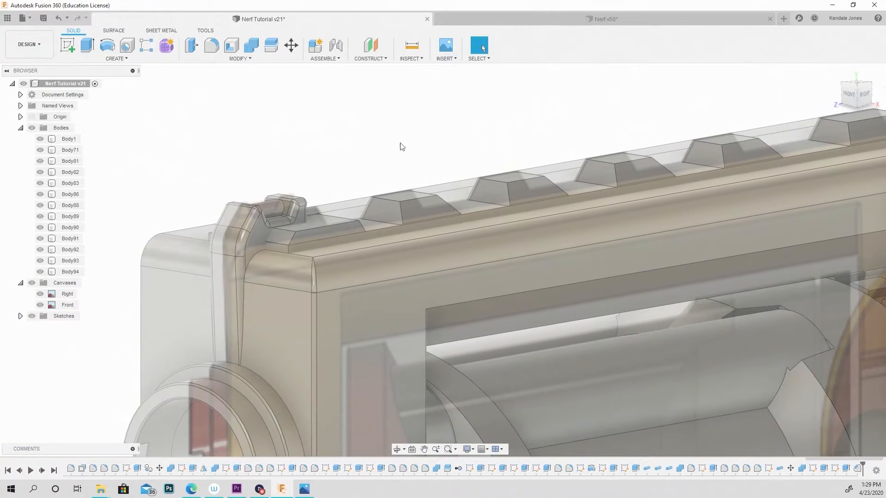
scroll(336, 167, "up", 2)
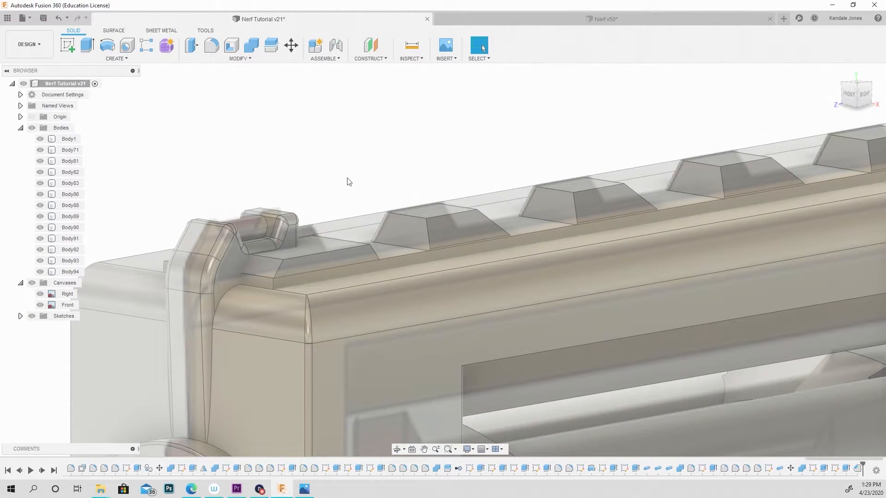
right_click(277, 130)
left_click(276, 97)
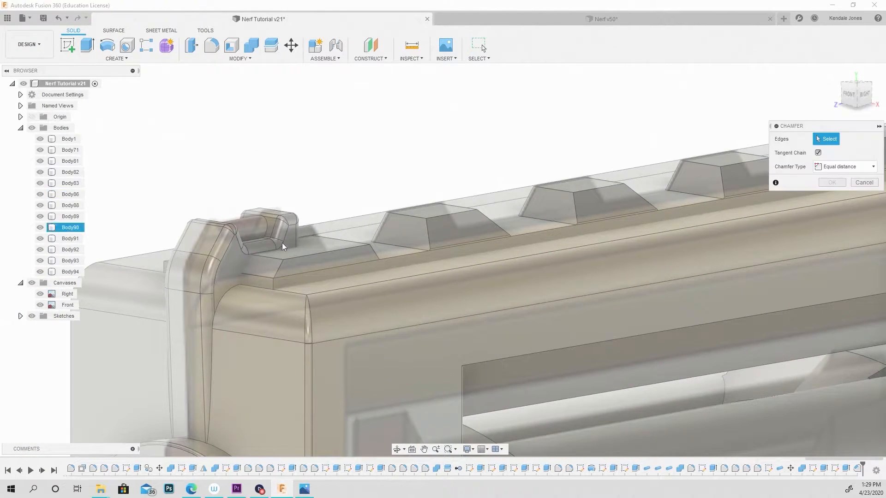
left_click(308, 259)
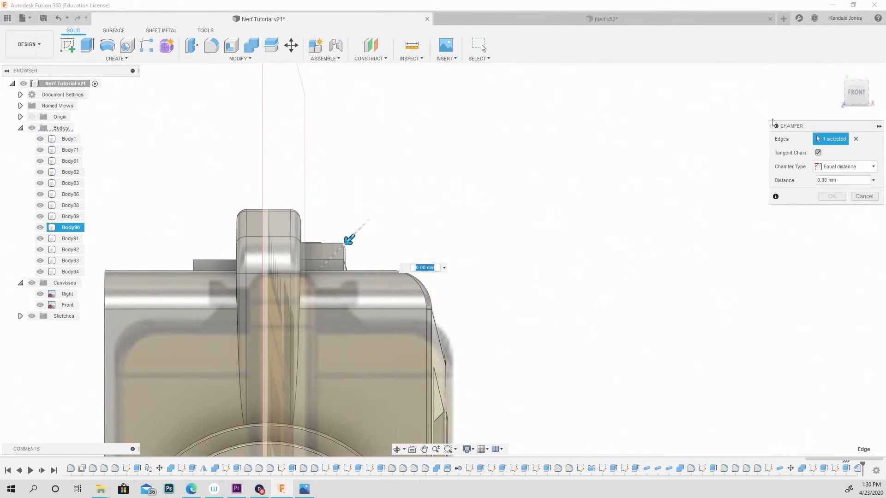
scroll(337, 236, "up", 3)
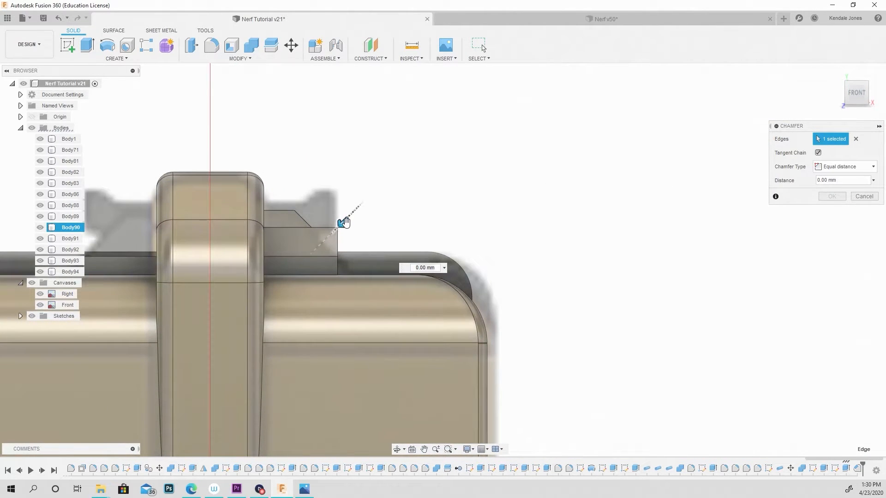
left_click_drag(344, 224, 329, 234)
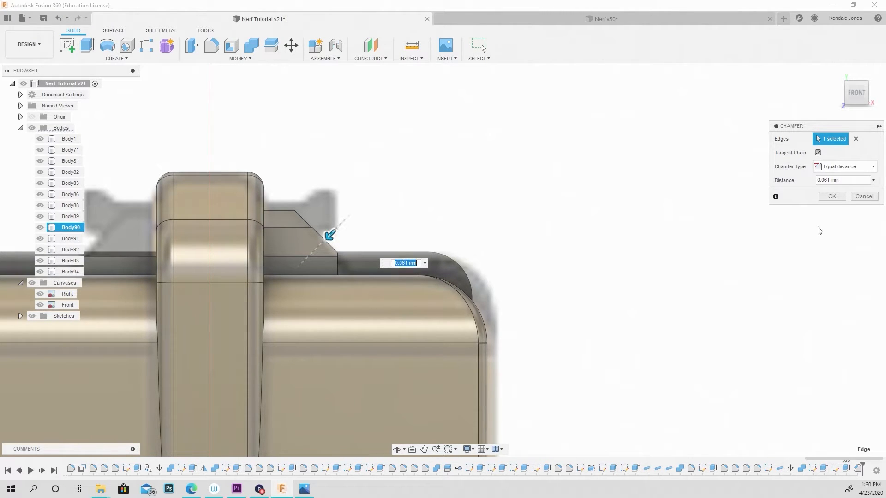
left_click(825, 201)
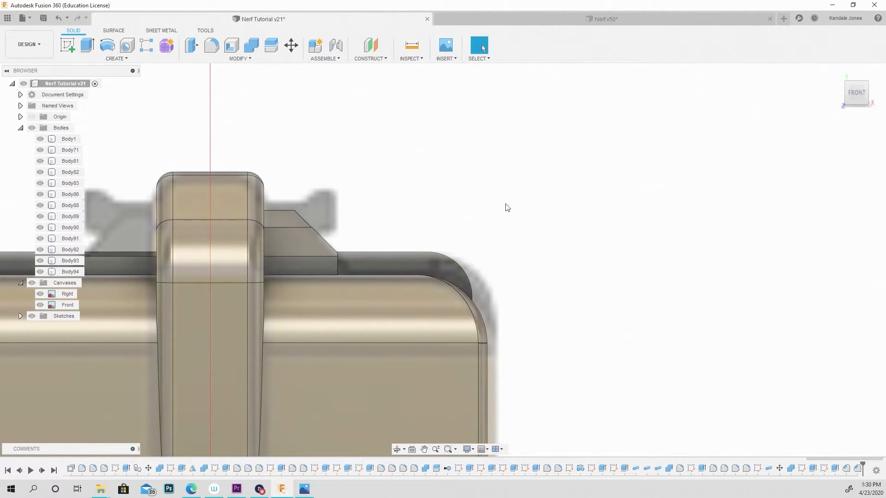
Mirror the six tooth bodies across the YZ plane to the other side of the rail
scroll(495, 194, "down", 5)
middle_click_drag(567, 152, 507, 155, "shift")
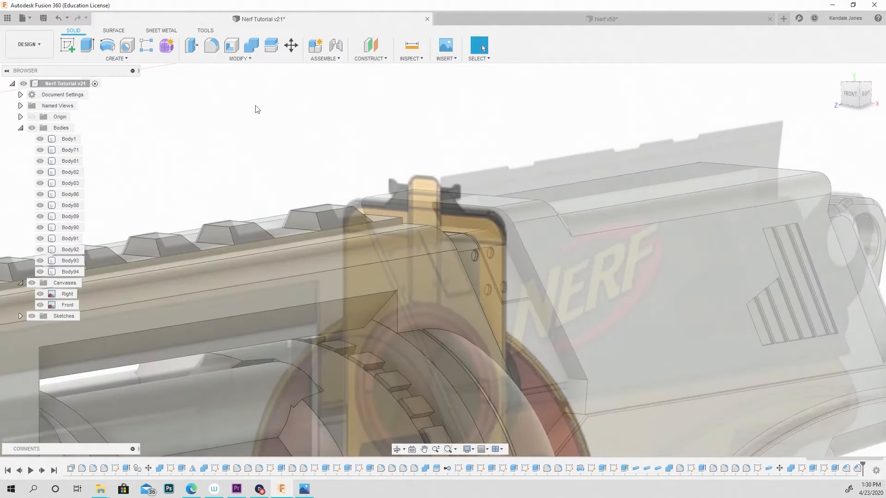
left_click(171, 57)
left_click(89, 281)
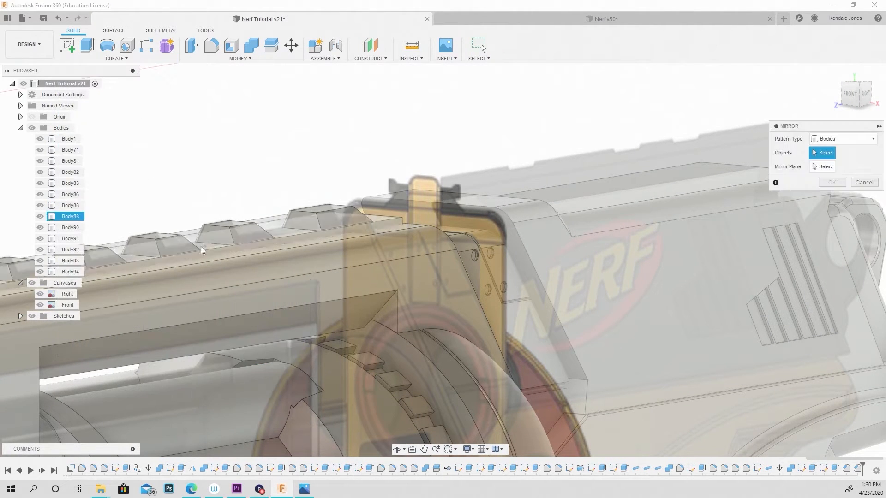
scroll(408, 214, "up", 2)
left_click(433, 214)
left_click(352, 228)
left_click(279, 234)
left_click(205, 248)
left_click(131, 260)
middle_click_drag(185, 227, 319, 209)
left_click(193, 253)
left_click(825, 172)
scroll(531, 201, "down", 3)
middle_click_drag(588, 345, 497, 214)
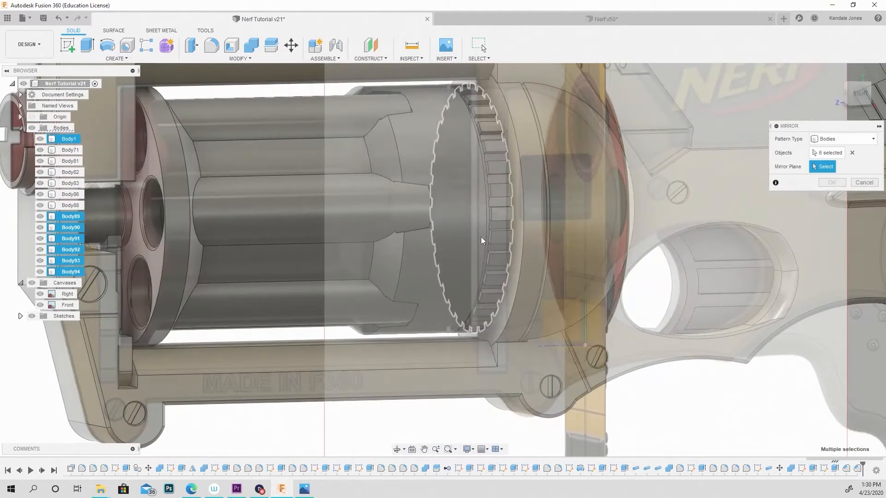
left_click_drag(556, 316, 570, 338)
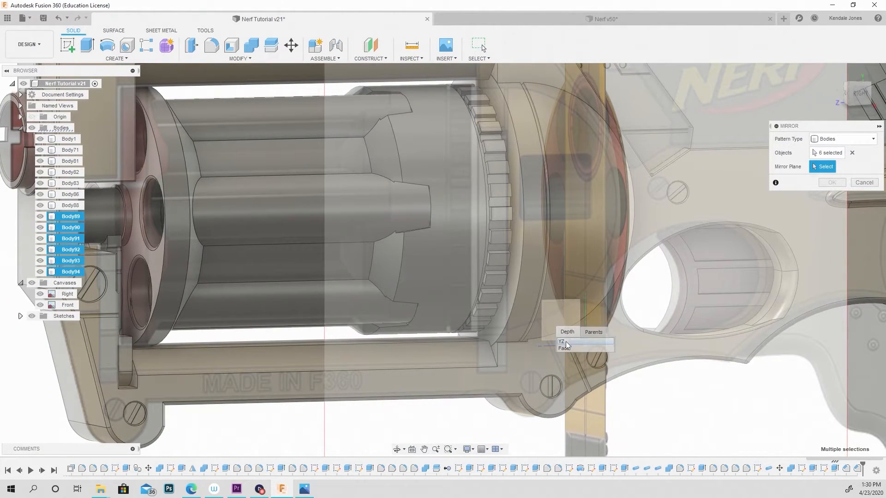
left_click(568, 341)
scroll(470, 172, "down", 3)
middle_click_drag(470, 172, 517, 159, "shift")
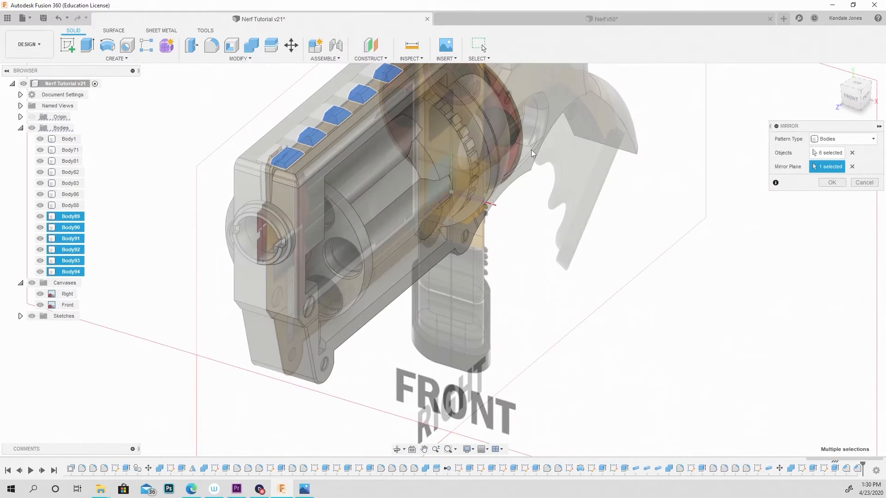
left_click(831, 182)
Combine the rail's base strip as target with all twelve tooth bodies using the Join operation
scroll(378, 116, "up", 5)
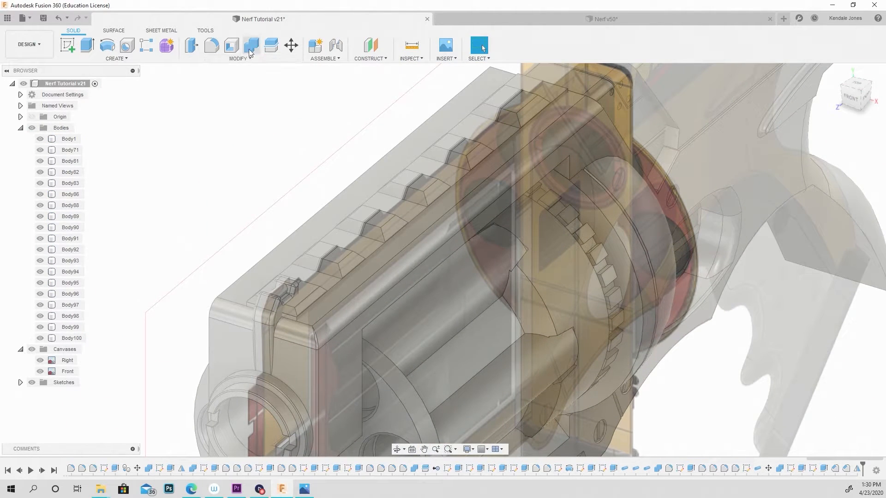
left_click(250, 50)
scroll(359, 257, "up", 4)
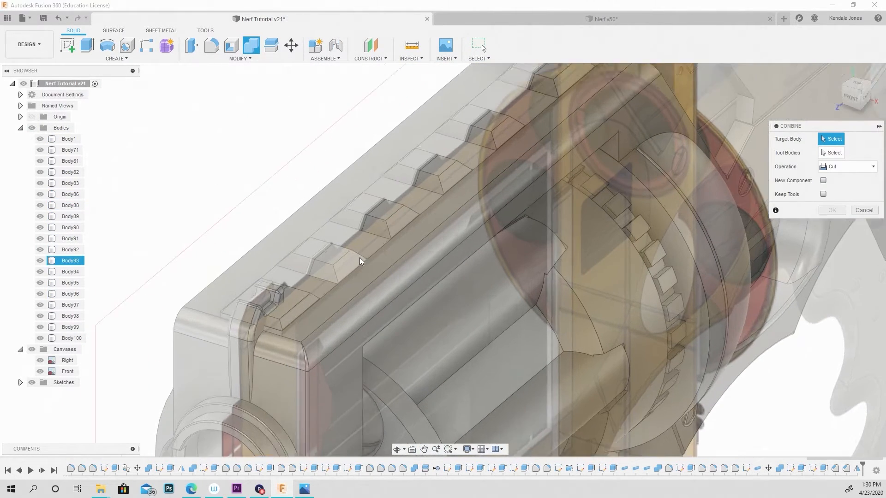
left_click(380, 247)
left_click(74, 217)
left_click(72, 339, "shift")
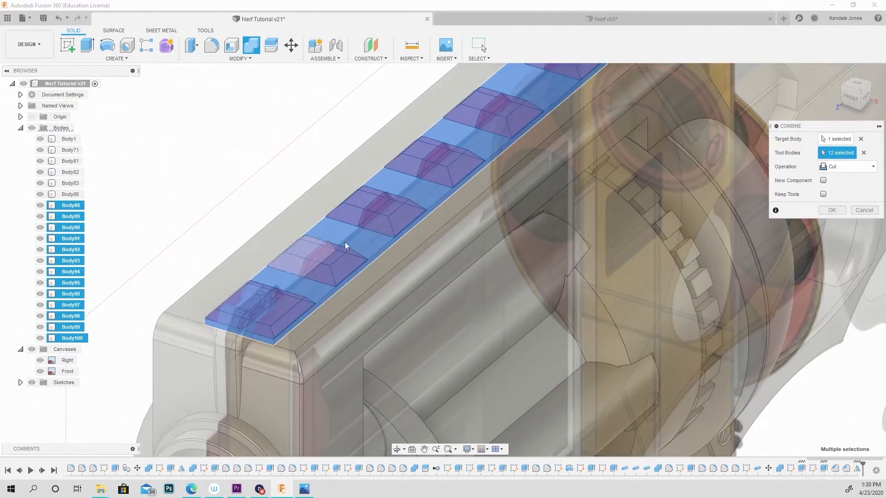
left_click(843, 167)
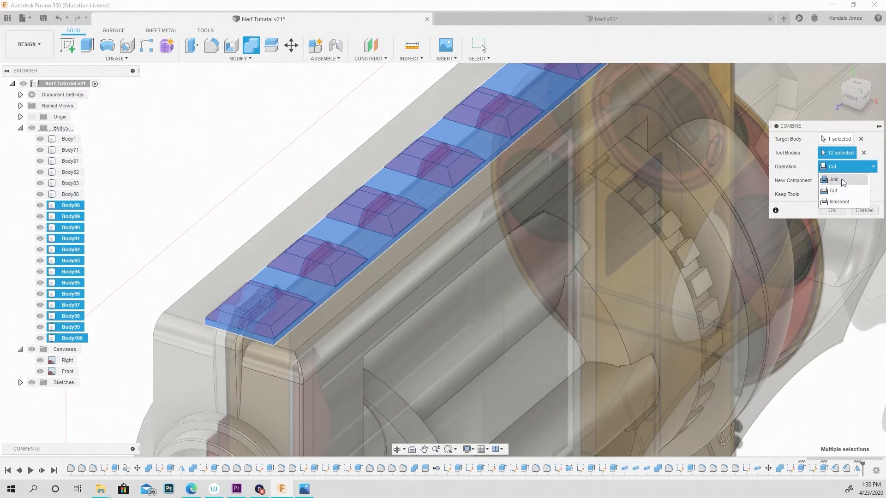
left_click(836, 180)
left_click(831, 210)
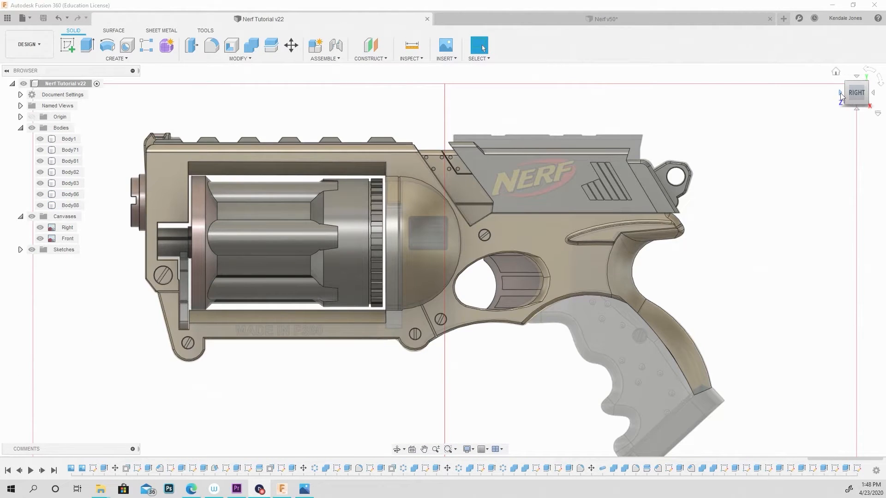
Start a new sketch on the front plane, facing the winged rail shape on the front canvas
left_click(840, 94)
scroll(396, 125, "up", 2)
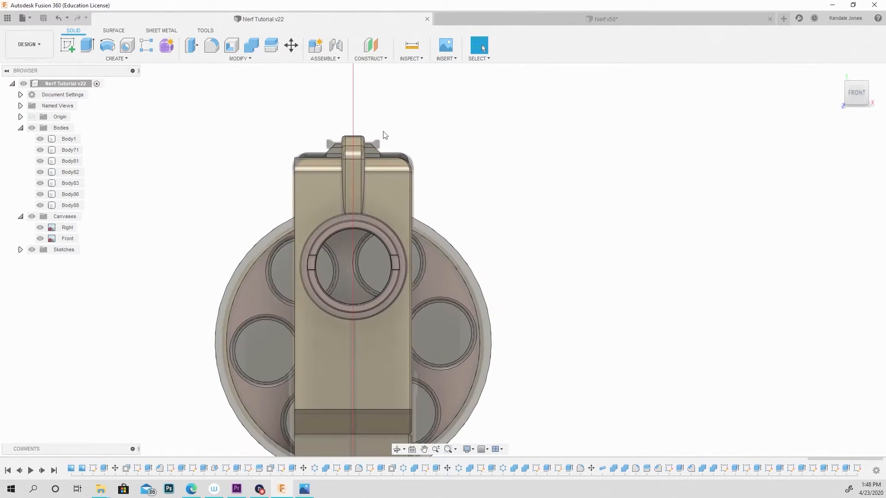
scroll(369, 127, "up", 6)
left_click(69, 46)
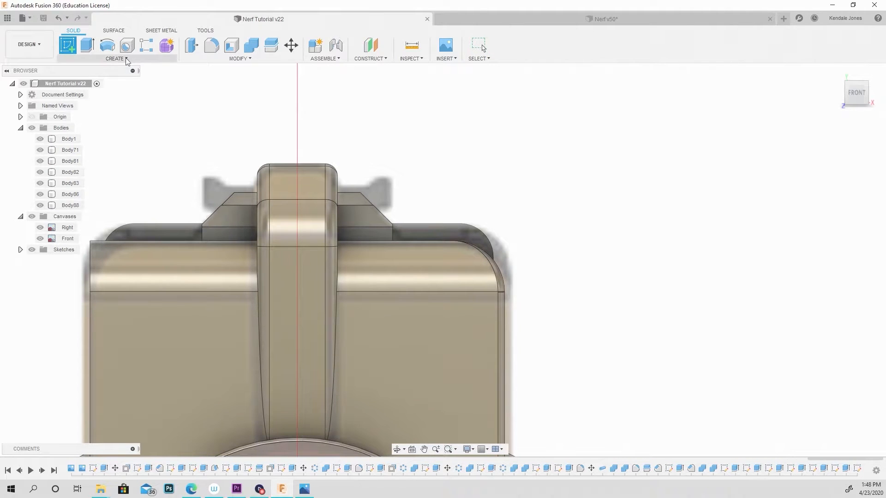
left_click(360, 159)
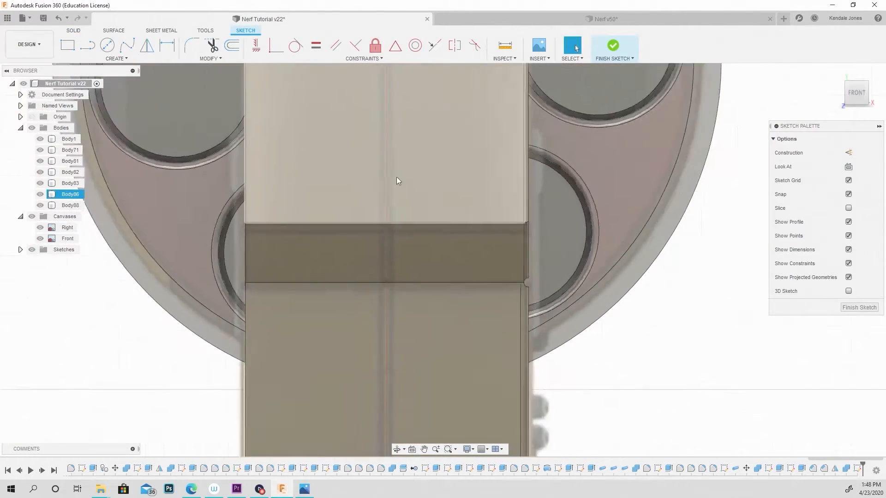
scroll(403, 162, "down", 5)
scroll(386, 138, "up", 5)
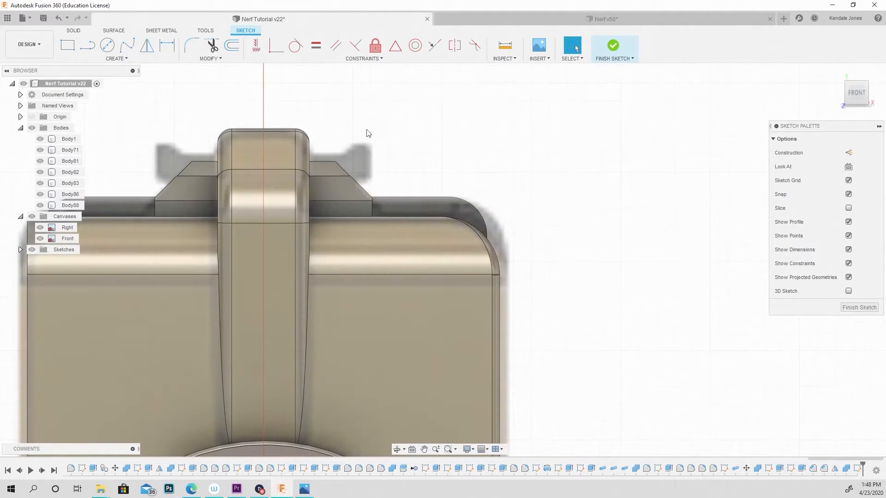
scroll(368, 133, "up", 2)
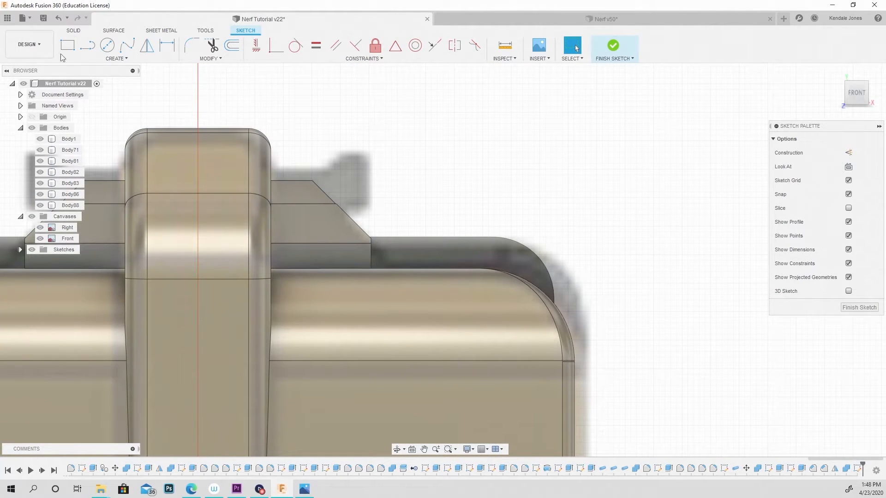
Sketch a closed half profile of the winged rail with lines, tracing the front canvas from the vertical centre line around the raised outer wing
left_click(87, 52)
scroll(281, 169, "up", 3)
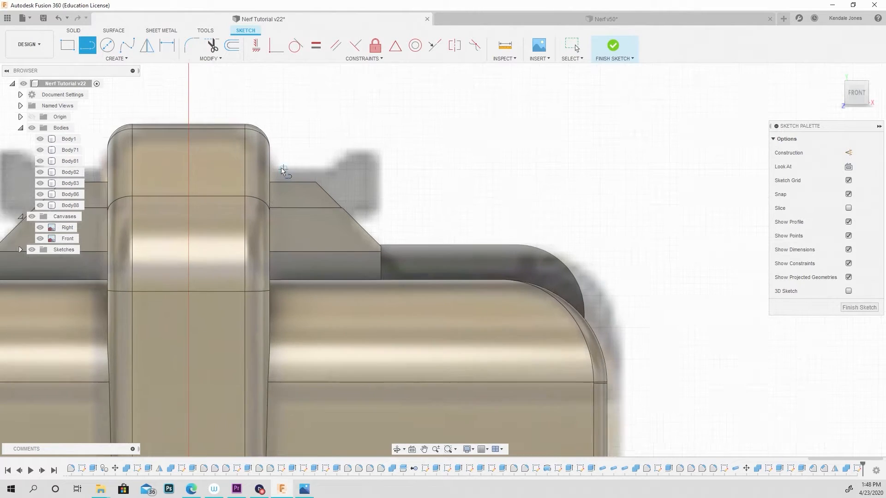
scroll(281, 169, "down", 3)
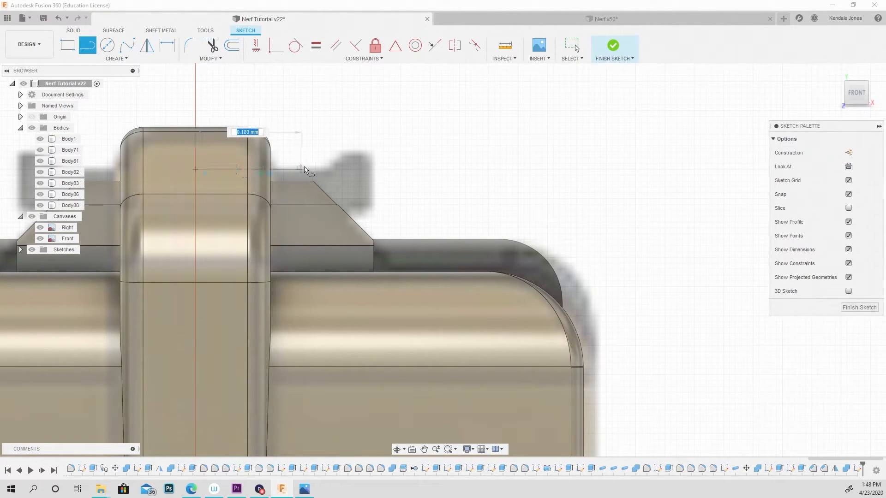
left_click(325, 168)
left_click(344, 151)
left_click(366, 151)
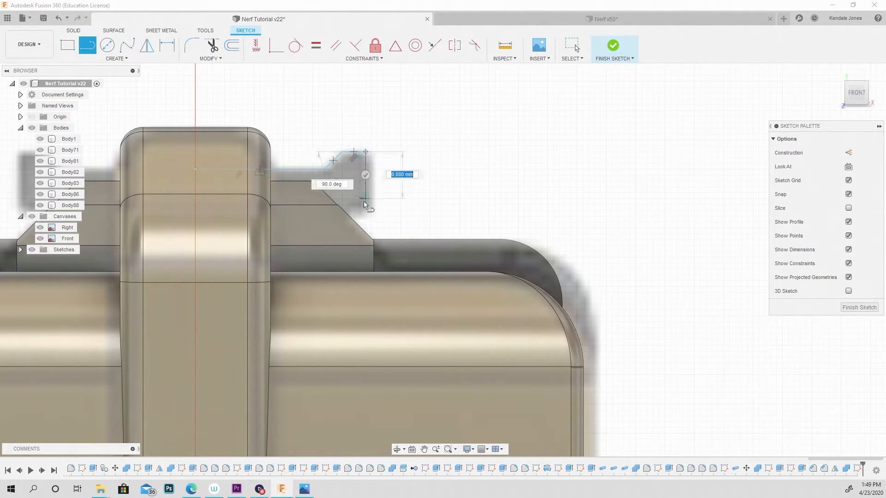
left_click(366, 211)
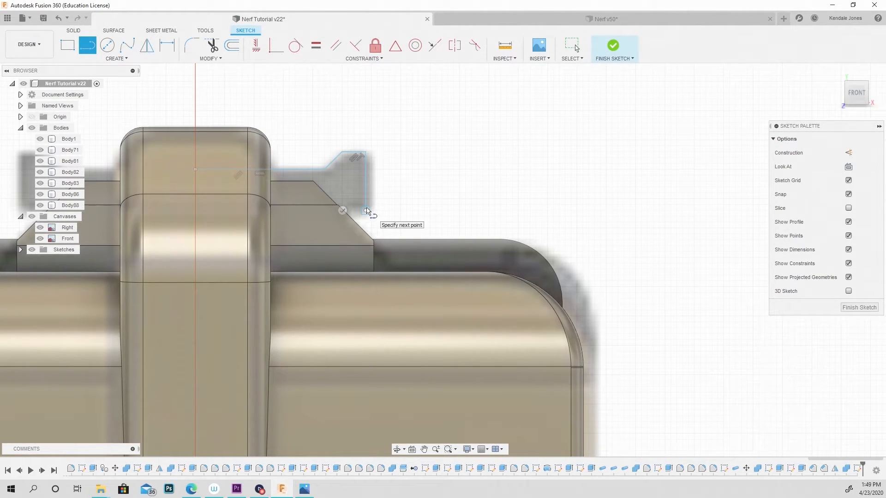
left_click(320, 212)
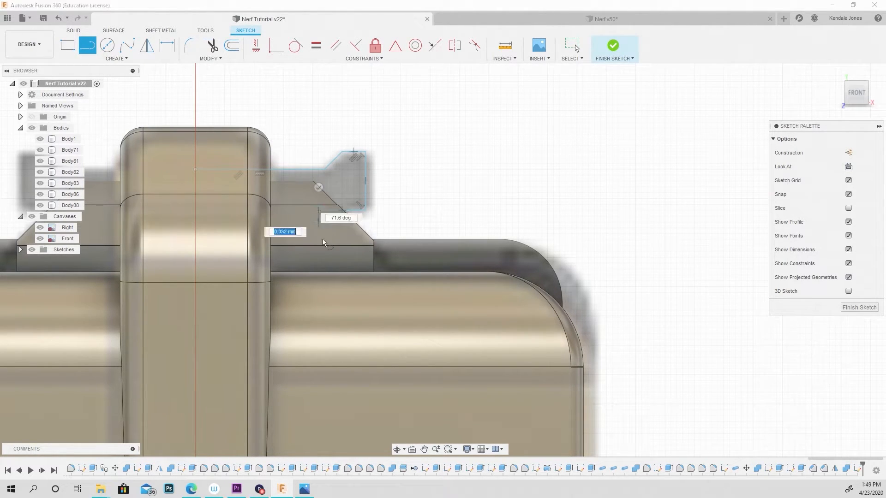
left_click(320, 264)
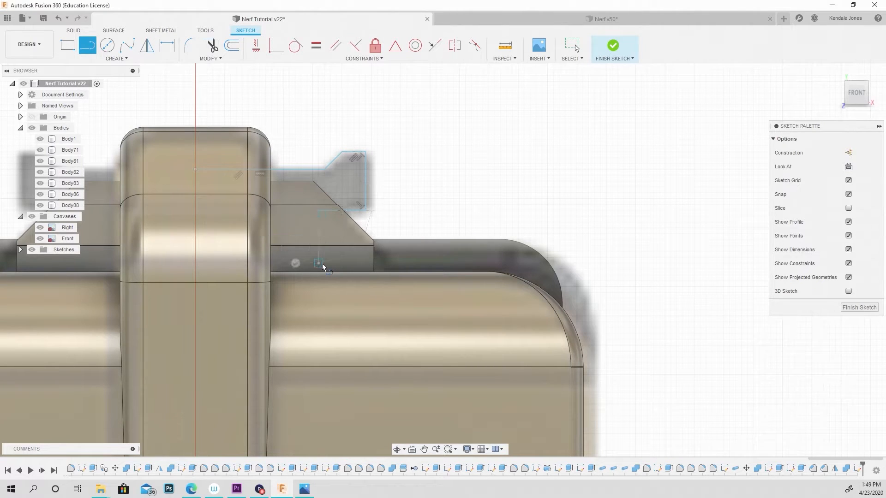
left_click(196, 264)
left_click(196, 170)
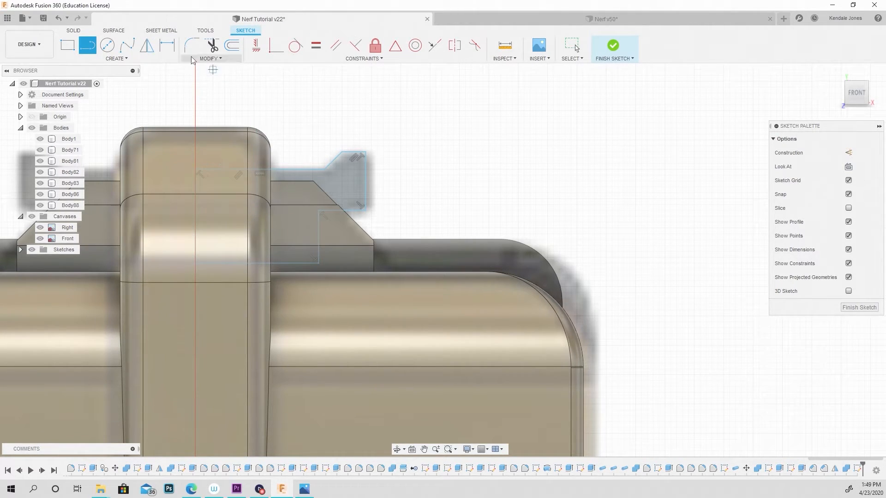
Mirror all lines of the half profile across its vertical centre line
left_click(88, 59)
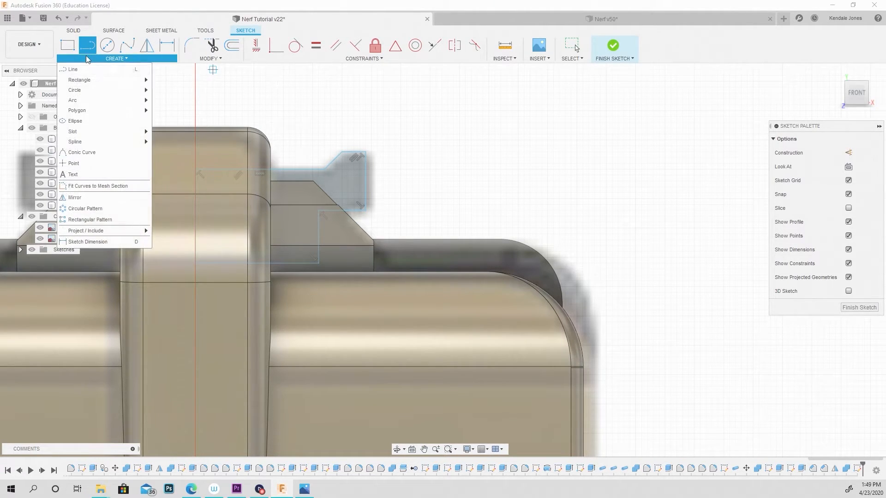
left_click(75, 198)
left_click(328, 169)
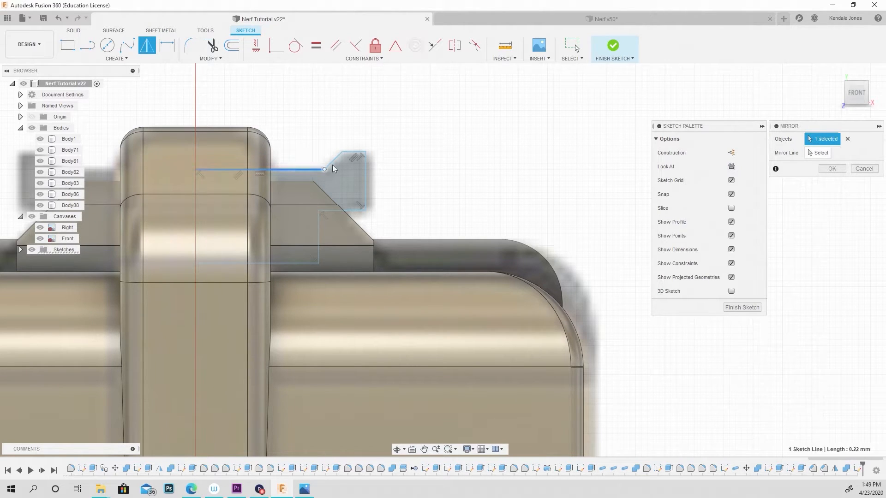
double_click(334, 159)
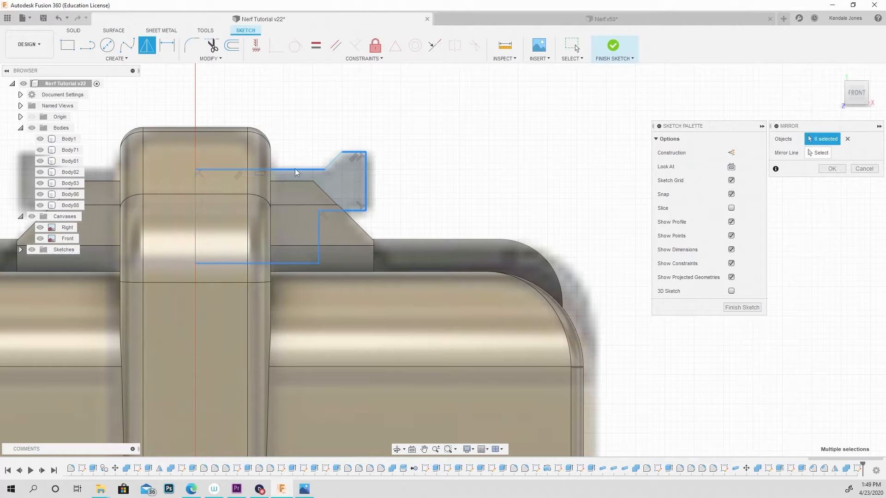
left_click(819, 153)
left_click(195, 211)
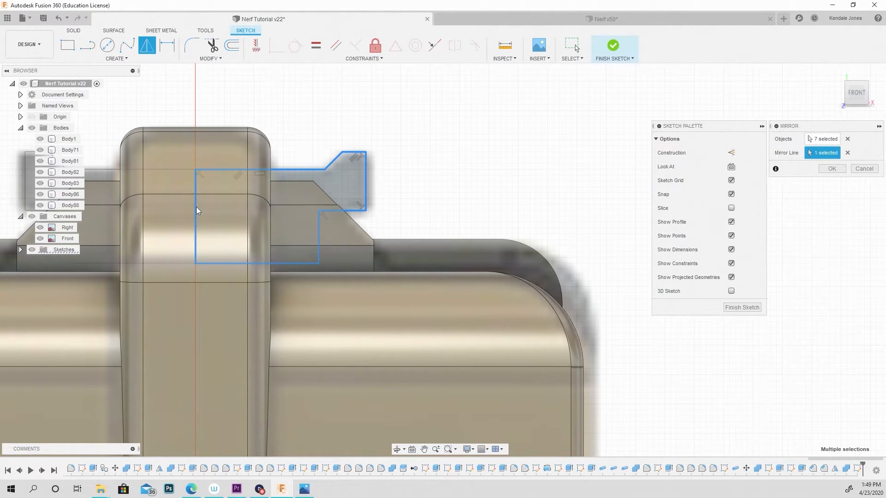
middle_click_drag(224, 168, 356, 167)
right_click(437, 130)
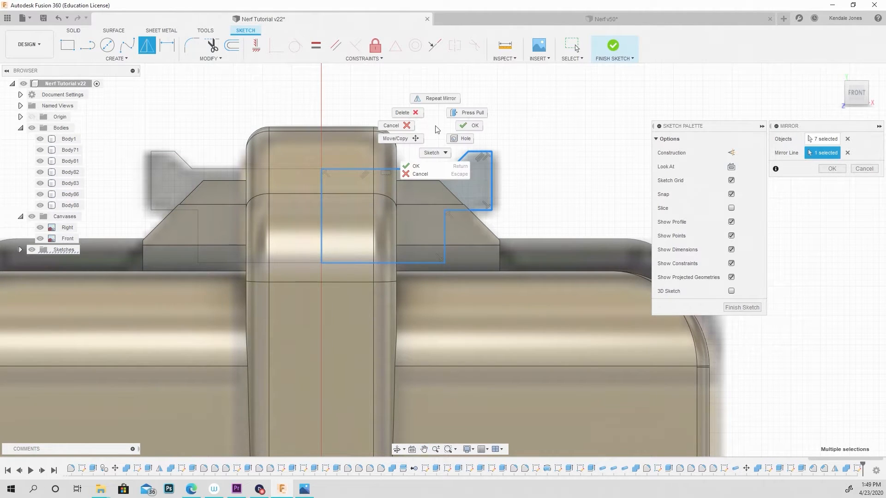
left_click(467, 113)
Adjust the wing's top edge and move its outer vertical edge outward to match the front canvas
scroll(479, 158, "up", 3)
scroll(469, 153, "down", 2)
left_click(469, 157)
left_click_drag(469, 159, 471, 157)
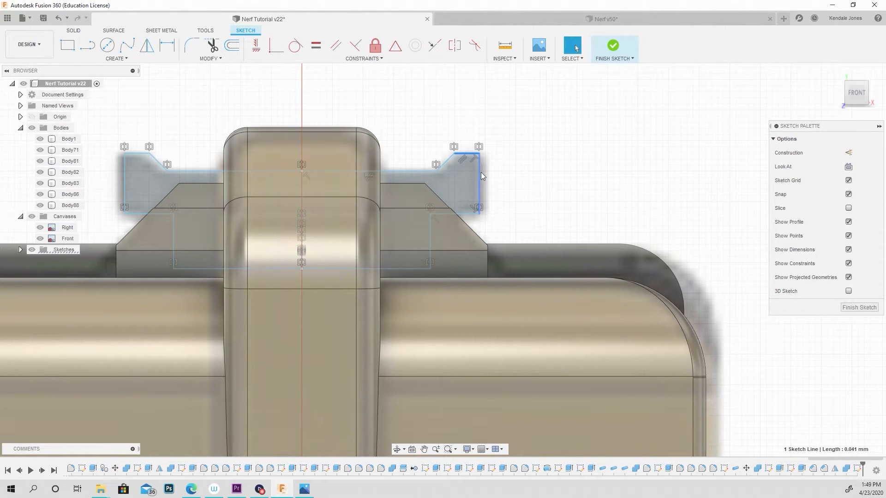
left_click_drag(483, 173, 486, 174)
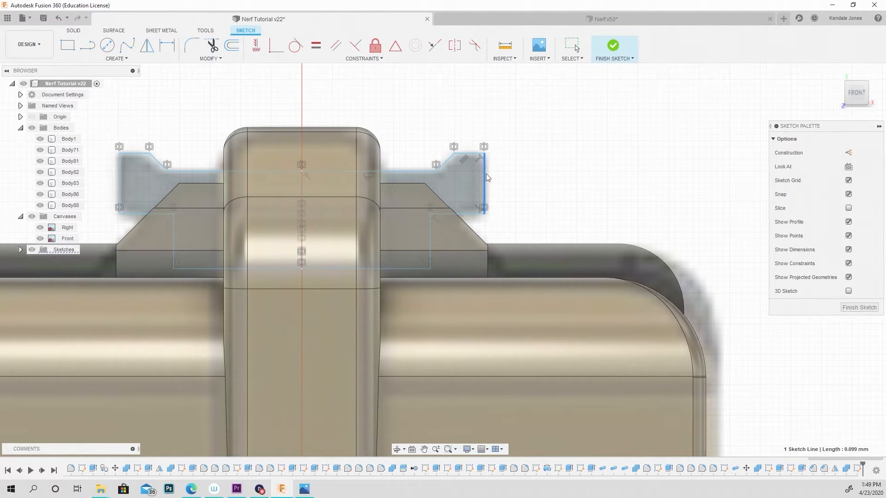
Extrude both halves of the rail profile by -4.19 mm toward the rear of the blaster as a new body
left_click(445, 177)
left_click(150, 181, "ctrl")
right_click_drag(150, 181, 220, 162)
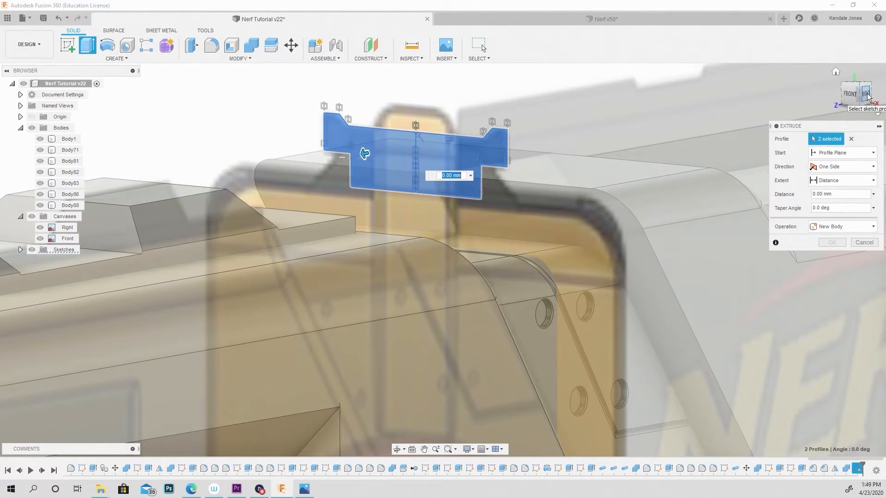
left_click(862, 95)
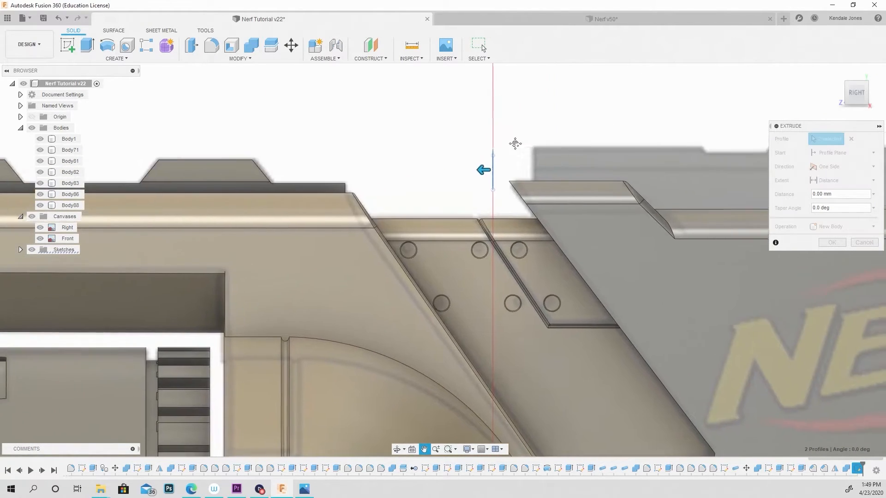
scroll(327, 185, "down", 2)
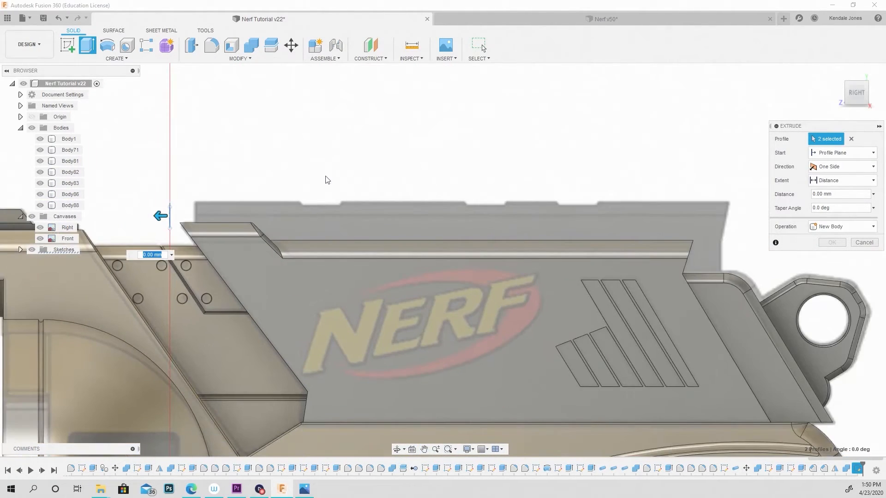
left_click_drag(173, 212, 679, 203)
left_click(812, 227)
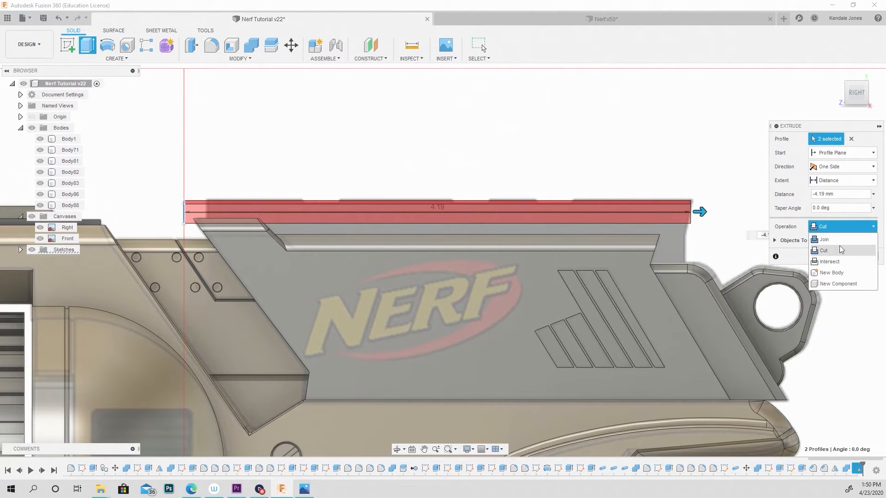
left_click(843, 271)
left_click(833, 243)
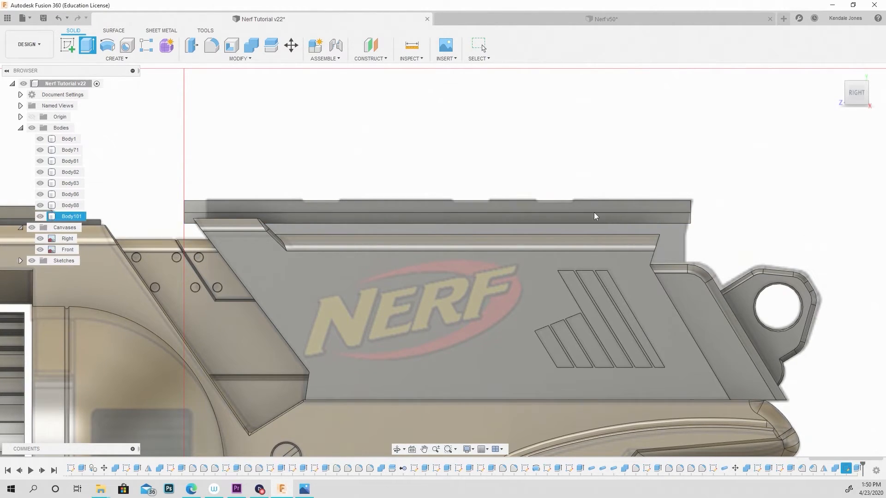
Offset the winged rail's front end face by -0.195 mm so it lines up with the side canvas
middle_click_drag(308, 177, 322, 180, "shift")
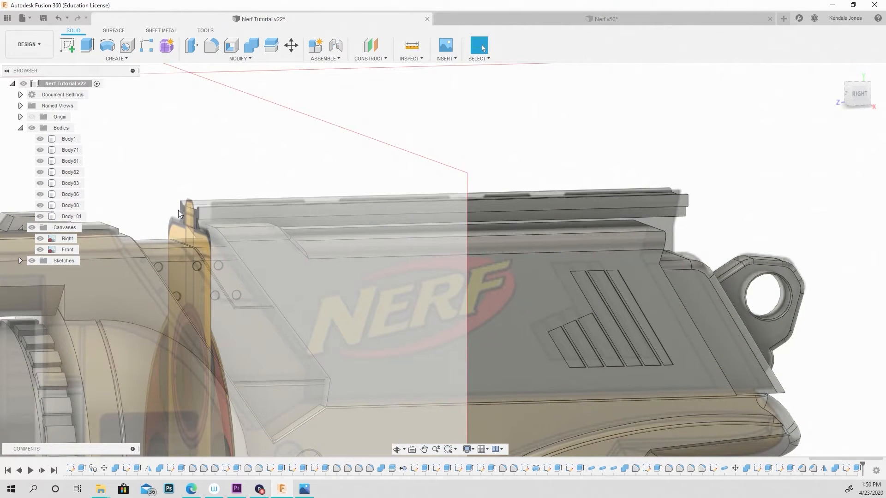
right_click(192, 214)
left_click(228, 199)
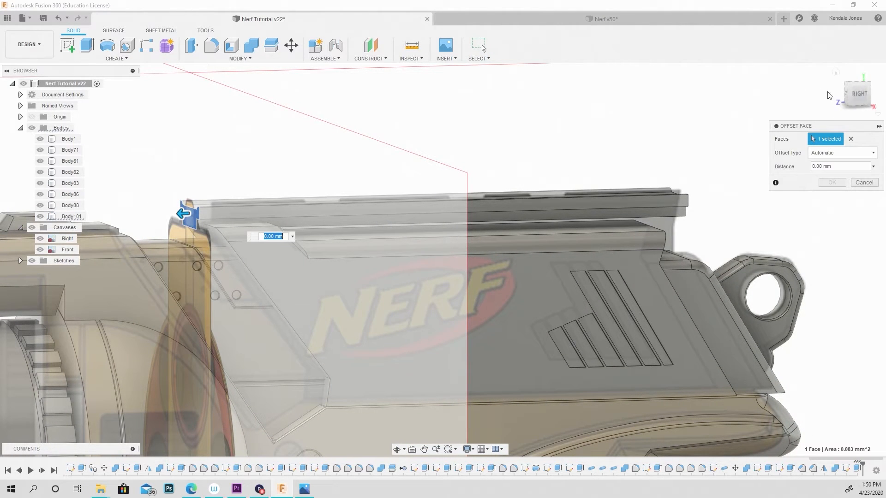
left_click(854, 96)
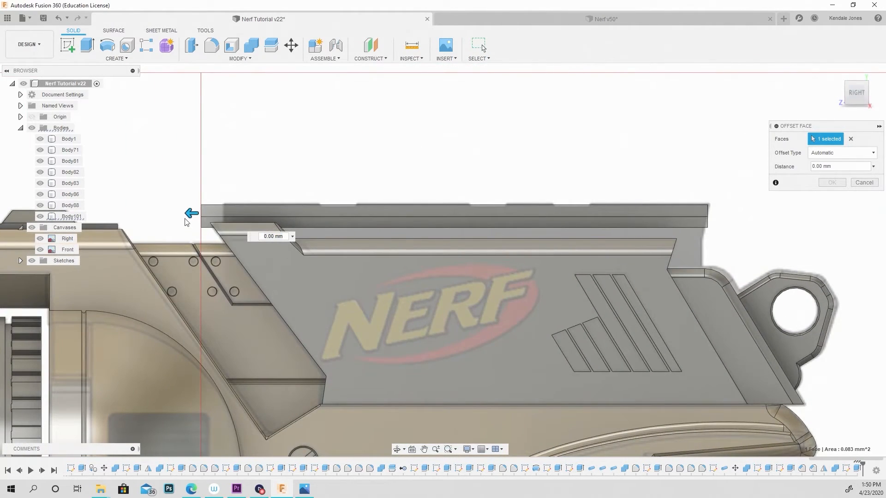
left_click_drag(191, 213, 212, 216)
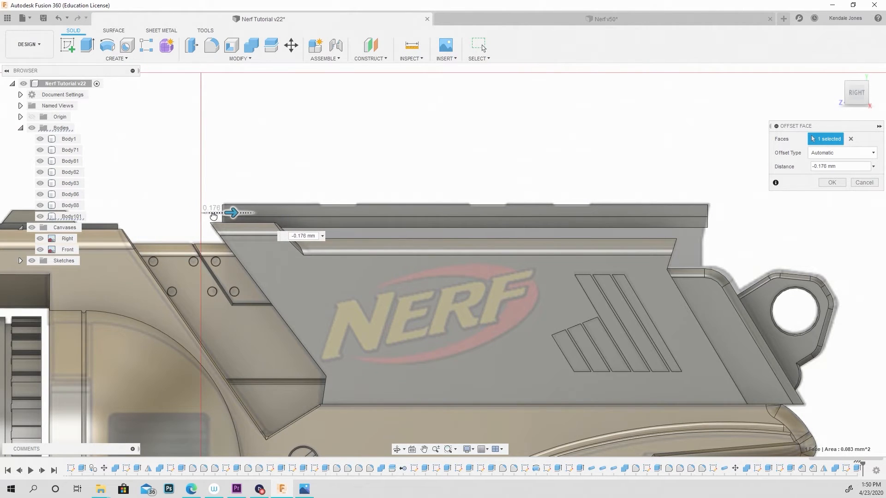
left_click_drag(215, 217, 216, 217)
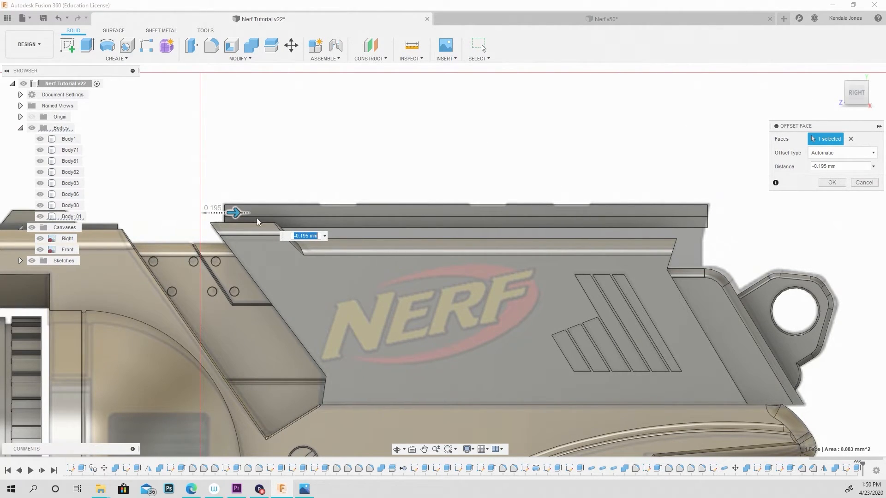
left_click(831, 183)
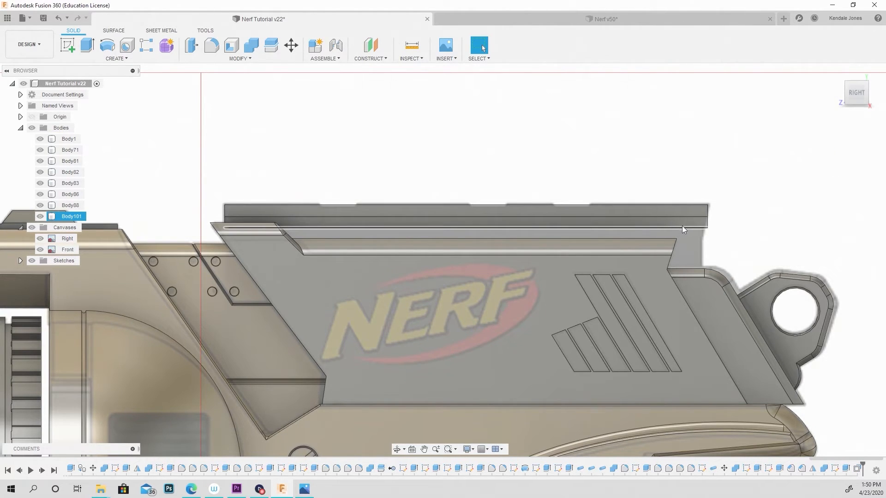
Draft the winged rail's rear end face by -12.6 degrees, using the rail's flat top face as the draft plane
scroll(682, 224, "up", 1)
scroll(683, 223, "up", 1)
middle_click_drag(754, 210, 743, 206, "shift")
scroll(738, 203, "up", 2)
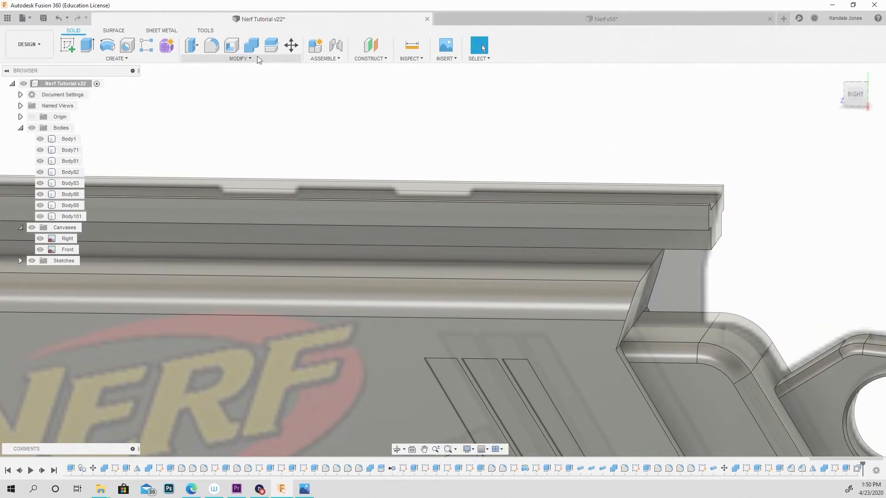
left_click(239, 59)
left_click(208, 114)
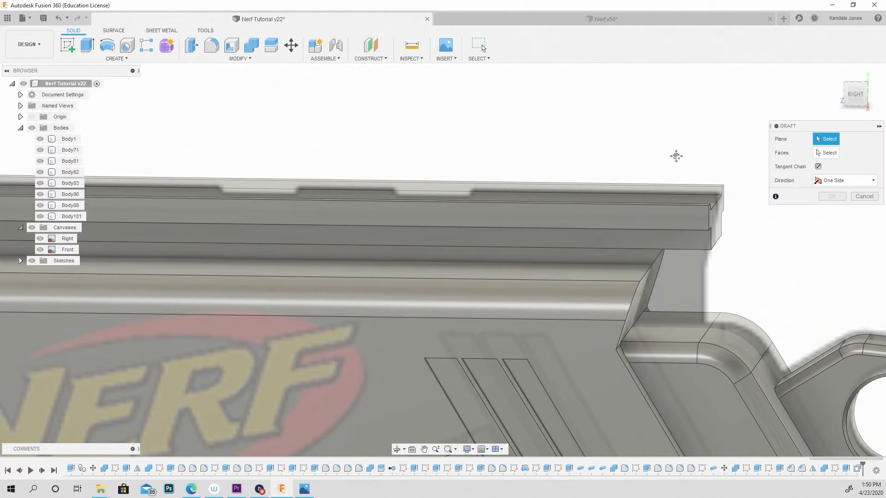
middle_click_drag(757, 166, 463, 204)
left_click(466, 215)
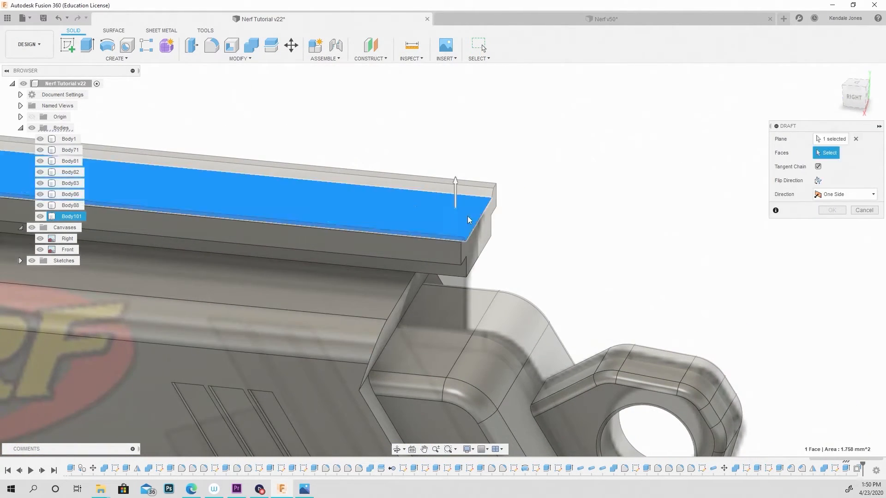
left_click(490, 239)
left_click(854, 98)
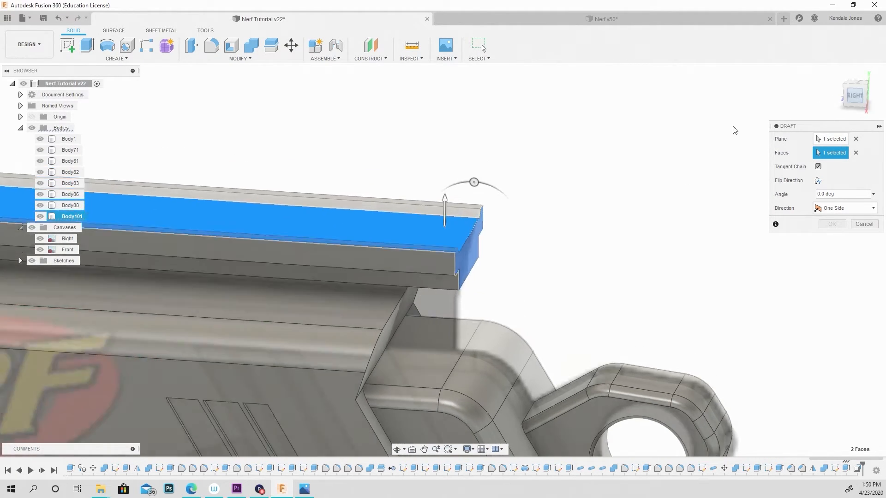
left_click_drag(436, 247, 444, 252)
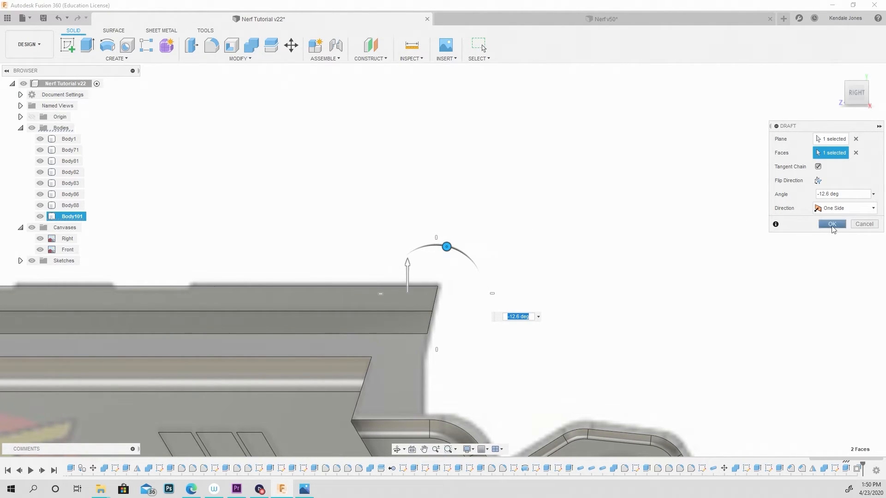
left_click(832, 224)
Create a sketch on the winged rail's underside face to provide its outline as a profile, and finish it
middle_click_drag(447, 221, 420, 248, "shift")
left_click(422, 262)
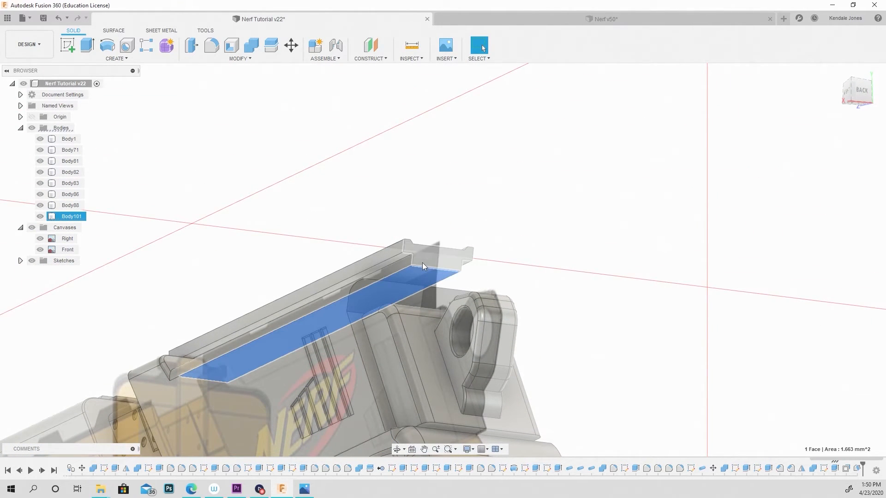
left_click(70, 49)
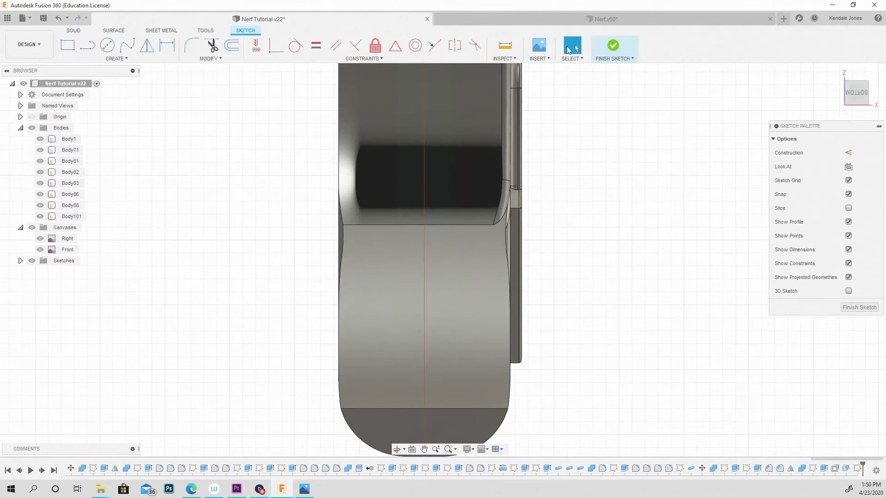
left_click(620, 45)
Extrude the underside profile 0.428 mm downward into the blaster as a new body
right_click(418, 275)
left_click(443, 262)
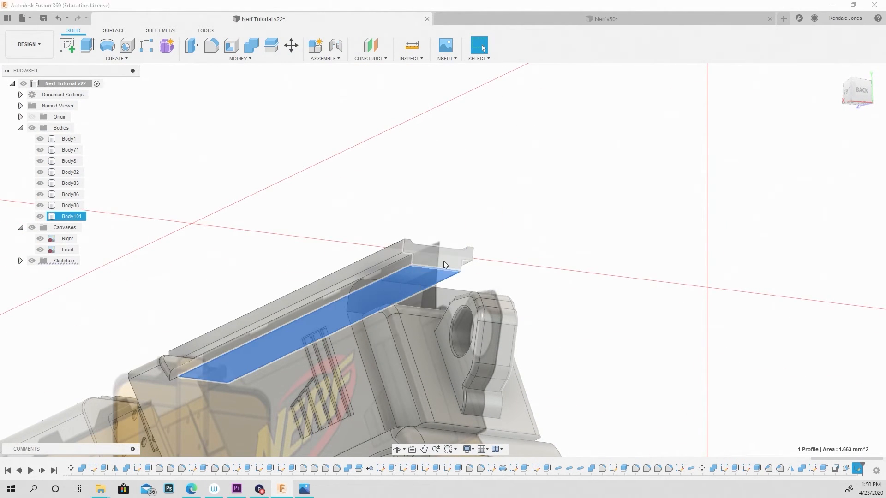
left_click(847, 97)
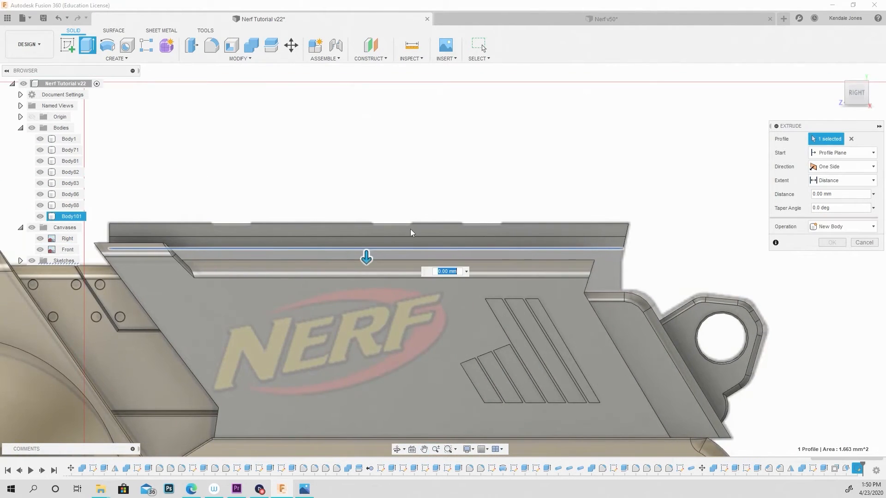
scroll(380, 272, "up", 1)
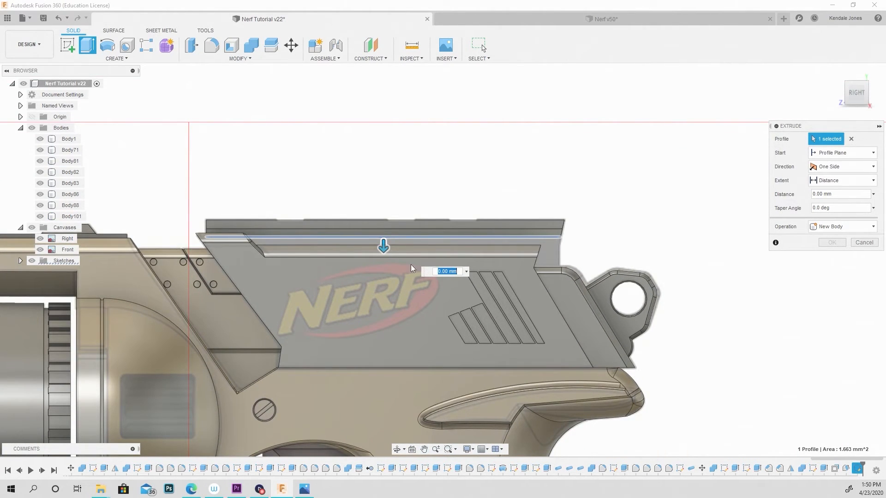
left_click_drag(384, 248, 396, 288)
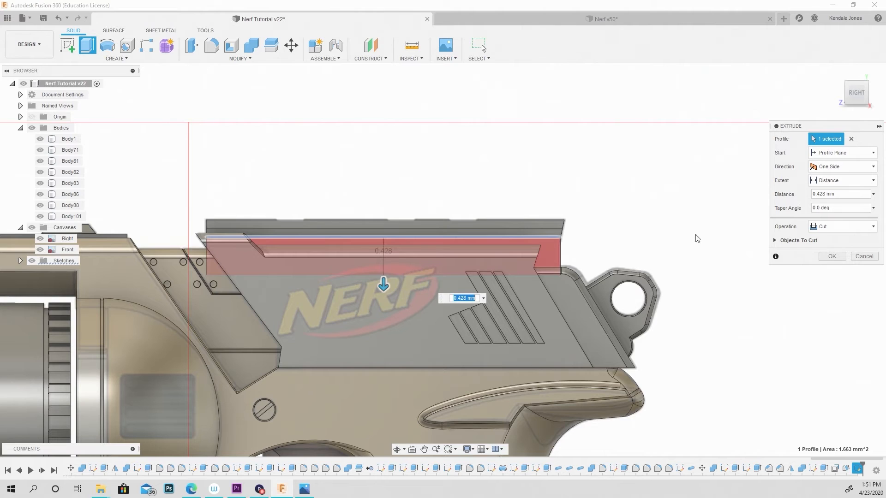
left_click(853, 224)
left_click(858, 276)
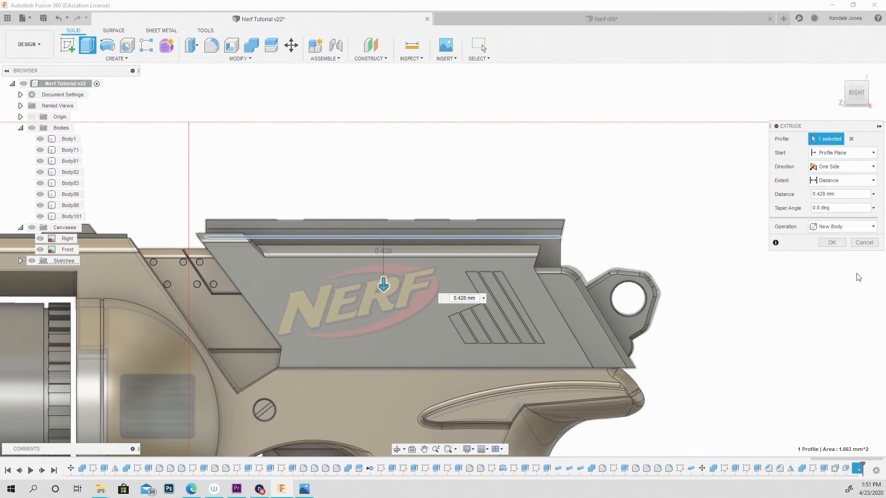
Join the extruded base body to the winged rail with Combine
left_click(251, 46)
left_click(532, 228)
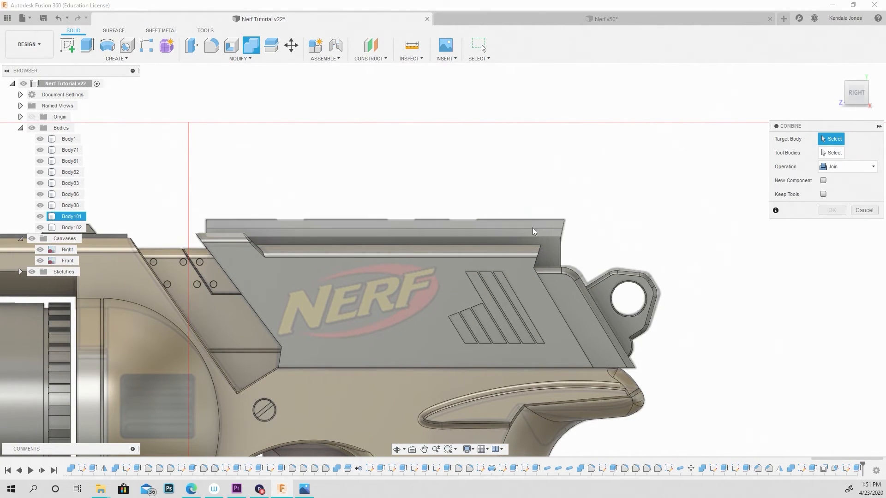
left_click(551, 247)
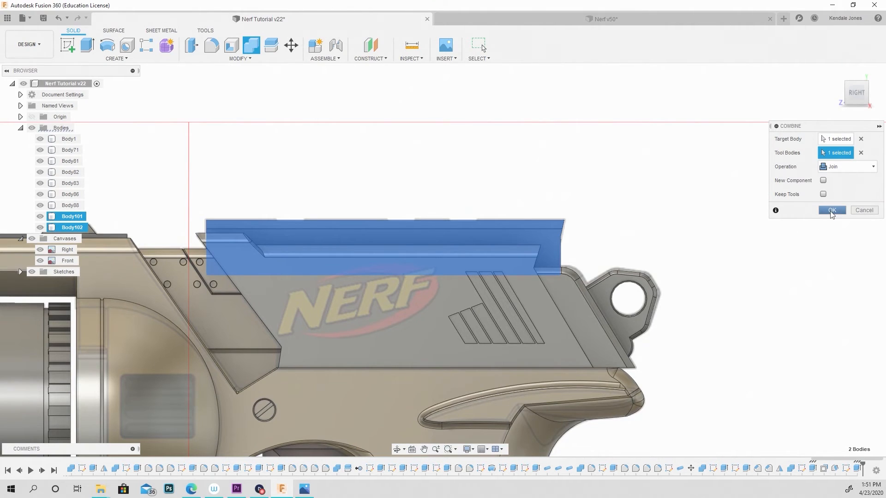
left_click(832, 210)
Sketch the open trapezoidal outline of the front notch on the rail's upper side face, tracing the side canvas
scroll(382, 205, "up", 3)
left_click(360, 226)
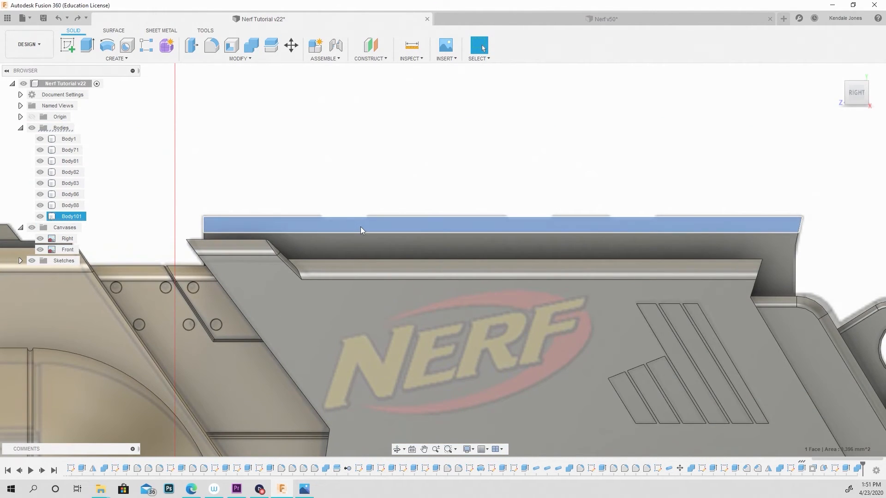
left_click(71, 46)
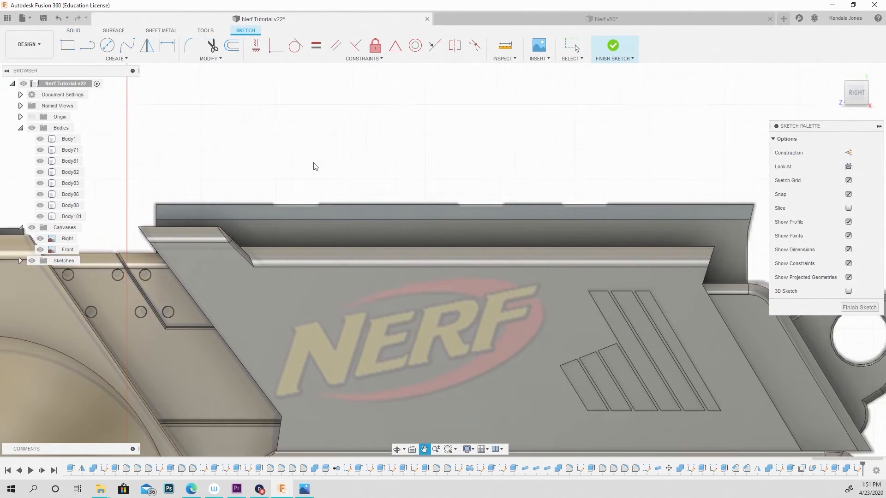
scroll(315, 166, "up", 3)
left_click(87, 45)
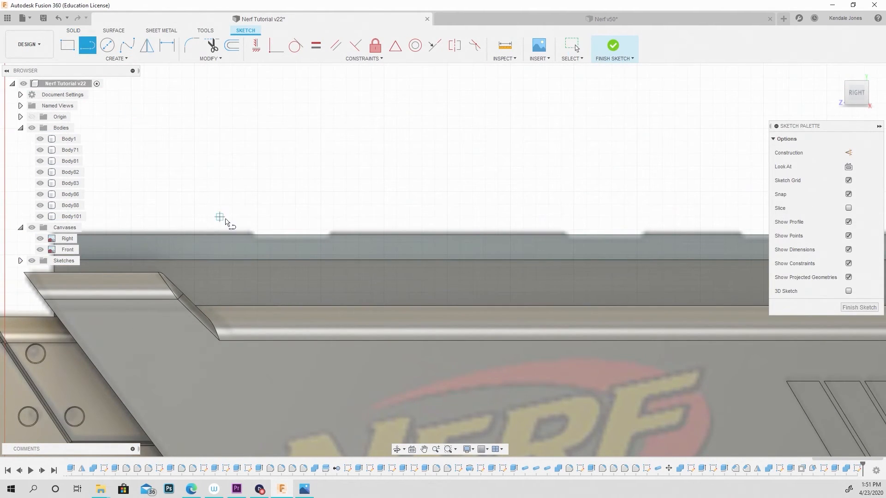
scroll(249, 233, "up", 1)
left_click(253, 230)
left_click(264, 248)
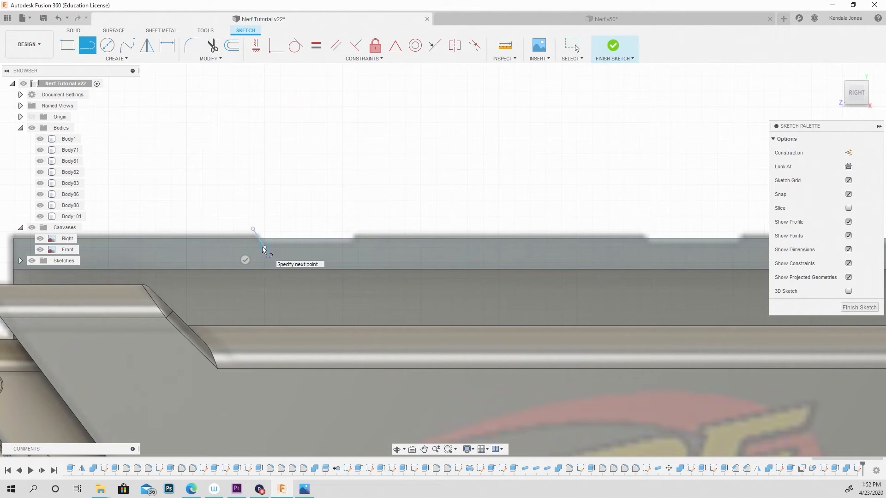
left_click(351, 248)
left_click(364, 224)
right_click(361, 212)
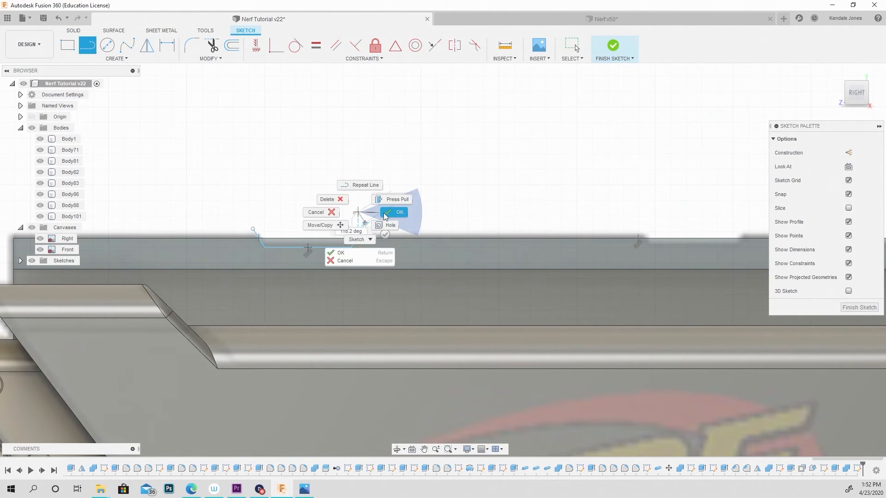
left_click(392, 212)
Copy the three notch lines horizontally toward the rear onto the middle notch of the side canvas
scroll(288, 160, "down", 3)
mouse_move(386, 182)
middle_mouse_down()
mouse_move(271, 184)
mouse_move(290, 184)
middle_mouse_up()
double_click(225, 218)
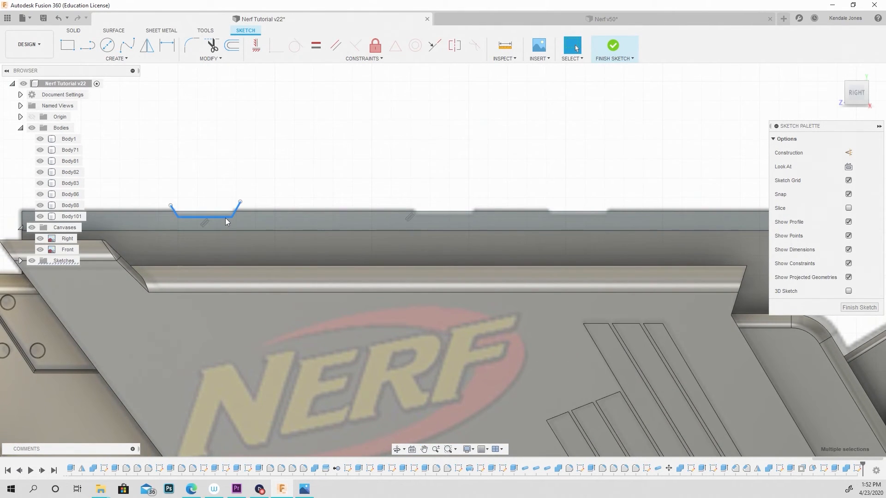
key("m")
left_click_drag(202, 226, 439, 228)
right_click(432, 161)
left_click(462, 162)
Paste another copy of the notch lines and move it 1.926 mm in X onto the rearmost notch
middle_click_drag(462, 162, 345, 210)
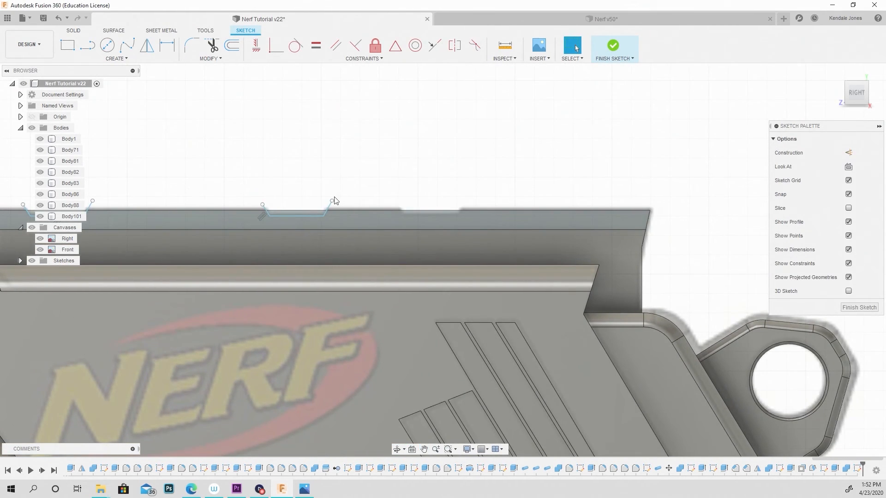
key("ctrl+v")
middle_click_drag(160, 183, 271, 193)
mouse_move(167, 221)
left_mouse_down()
mouse_move(361, 241)
mouse_move(539, 242)
left_mouse_up()
right_click(550, 147)
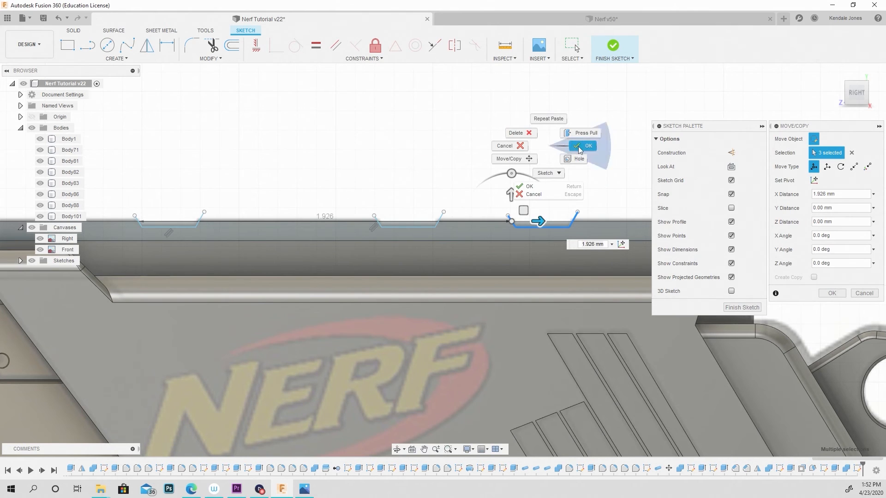
left_click(579, 149)
Cut the three notch profiles through the winged rail with an extrusion of -1.715 mm
scroll(542, 144, "down", 3)
scroll(530, 194, "up", 6)
left_click(550, 188)
left_click(364, 190, "ctrl")
middle_click_drag(330, 189, 578, 182)
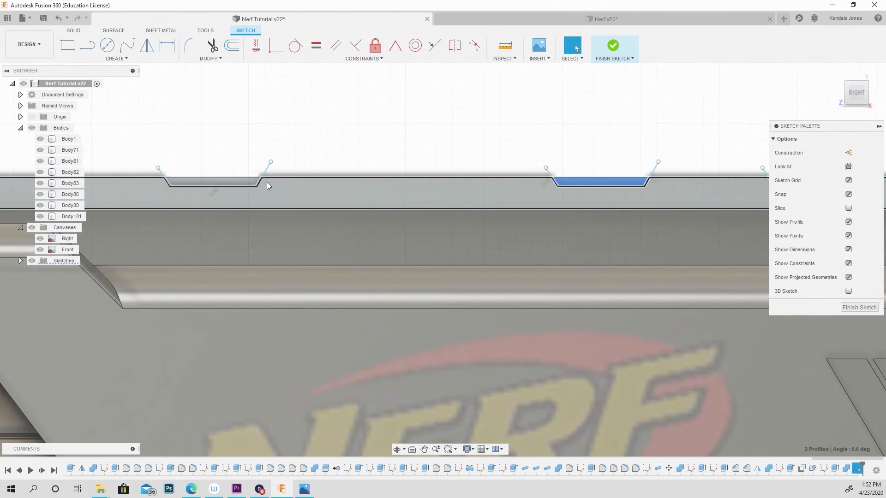
left_click(250, 180, "ctrl")
right_click(250, 181)
left_click(305, 151)
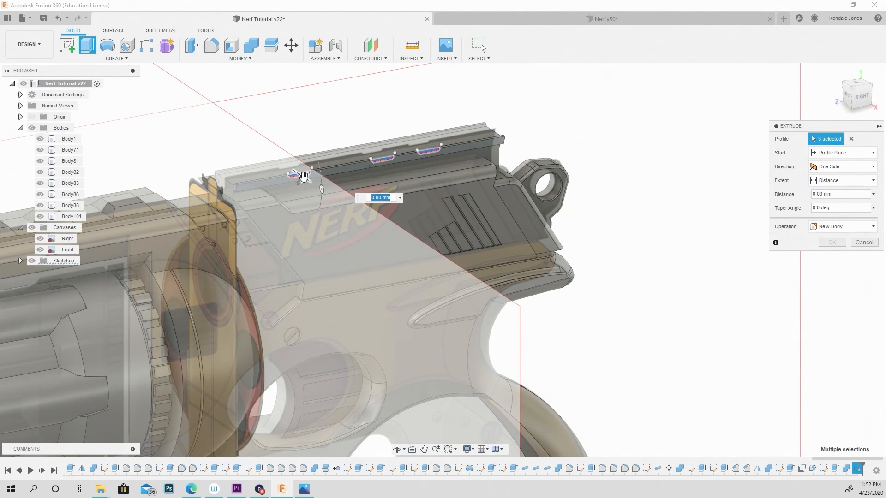
left_click_drag(300, 174, 234, 132)
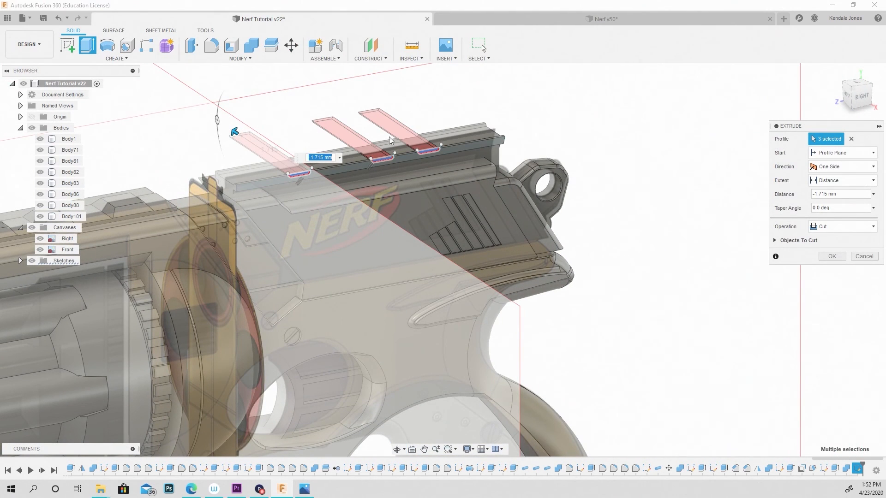
left_click(828, 257)
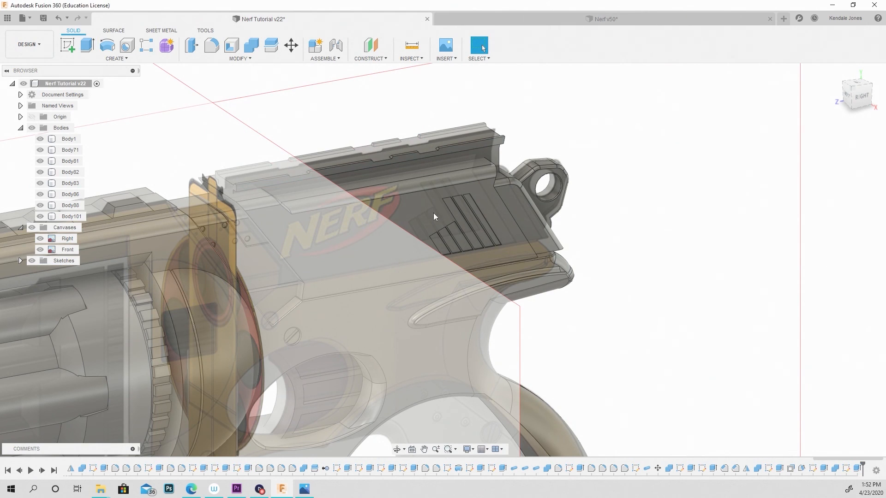
Hide the reference canvases and inspect the whole blaster from the right side
left_click(33, 228)
middle_click_drag(321, 204, 480, 197, "shift")
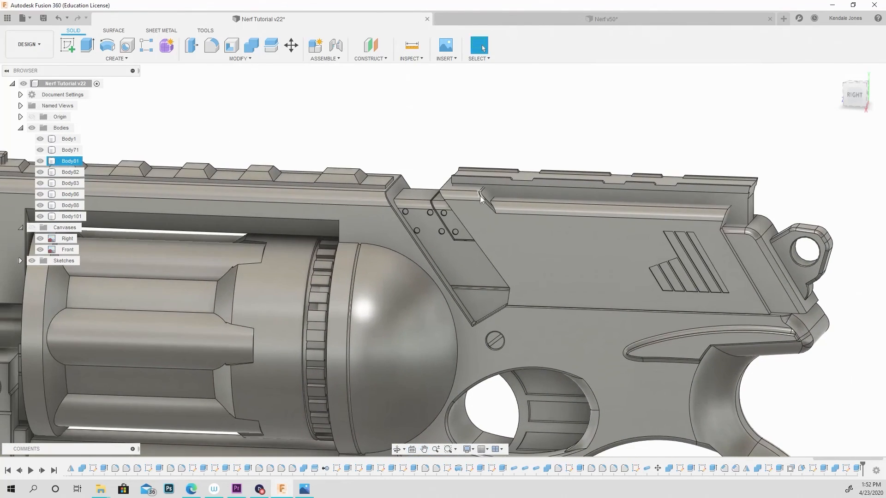
scroll(480, 198, "down", 4)
left_click(854, 95)
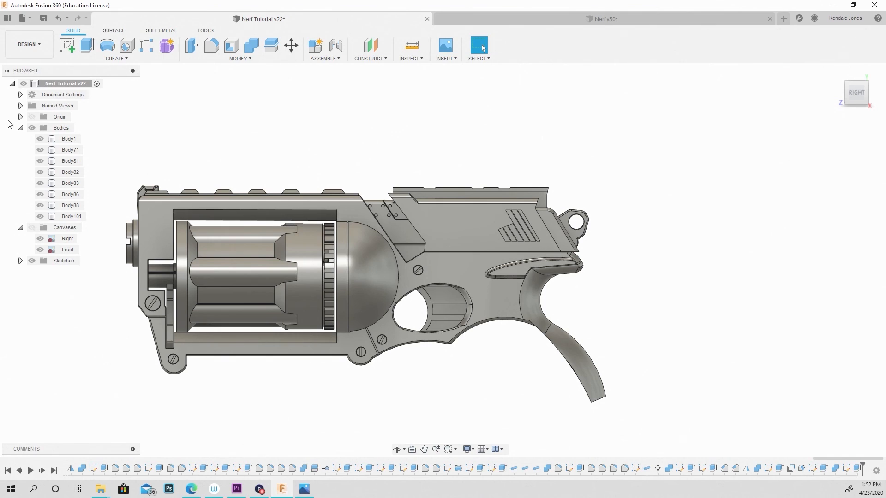